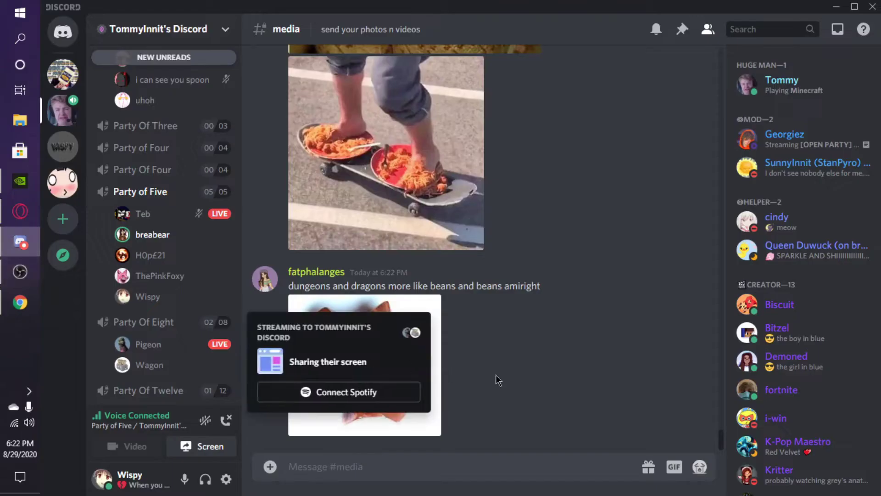
# - View the dice and ketchup ice-cream photos enlarged, then close them
pyautogui.click(356, 376)
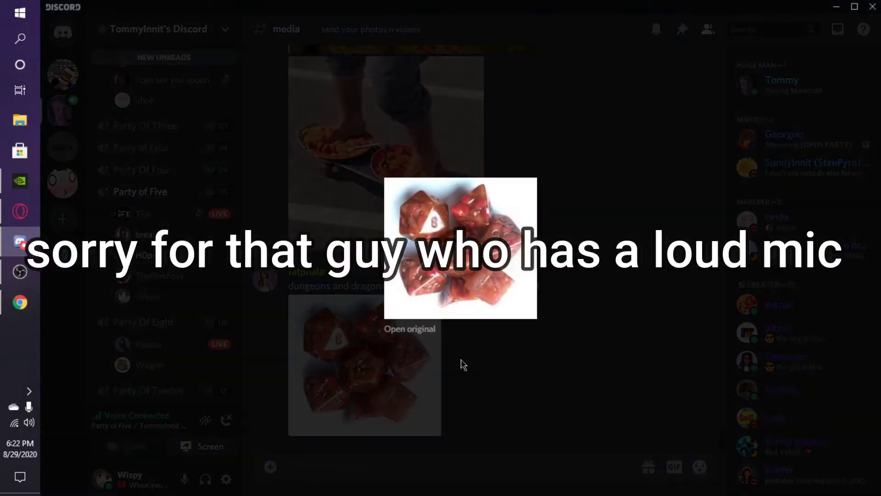
pyautogui.click(614, 285)
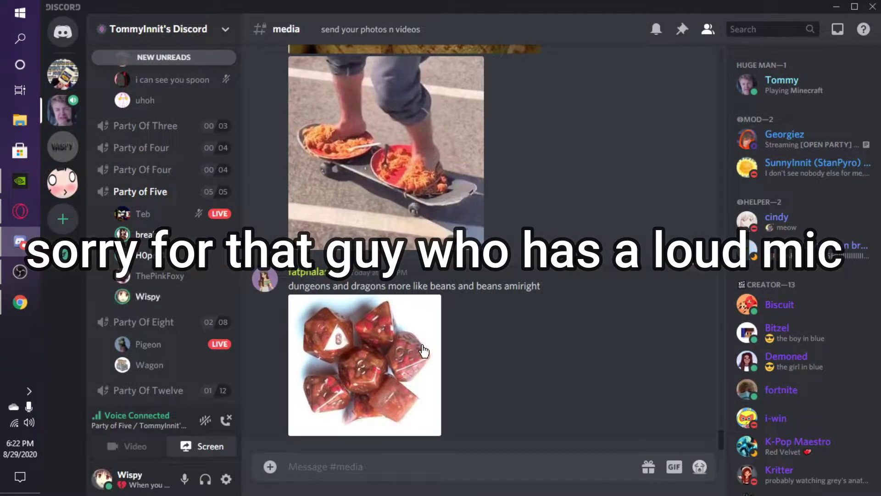
pyautogui.scroll(2, 442, 337)
pyautogui.scroll(2, 446, 364)
pyautogui.scroll(3, 447, 361)
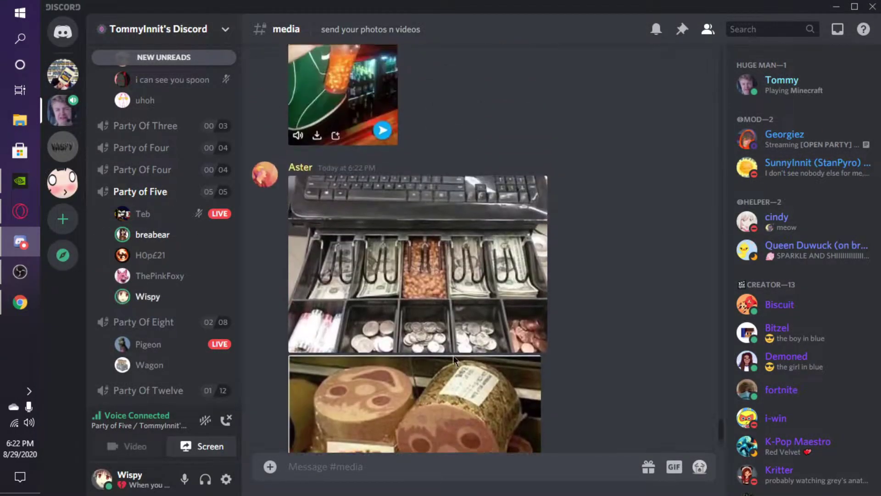
pyautogui.scroll(3, 453, 356)
pyautogui.scroll(3, 444, 355)
pyautogui.scroll(4, 429, 347)
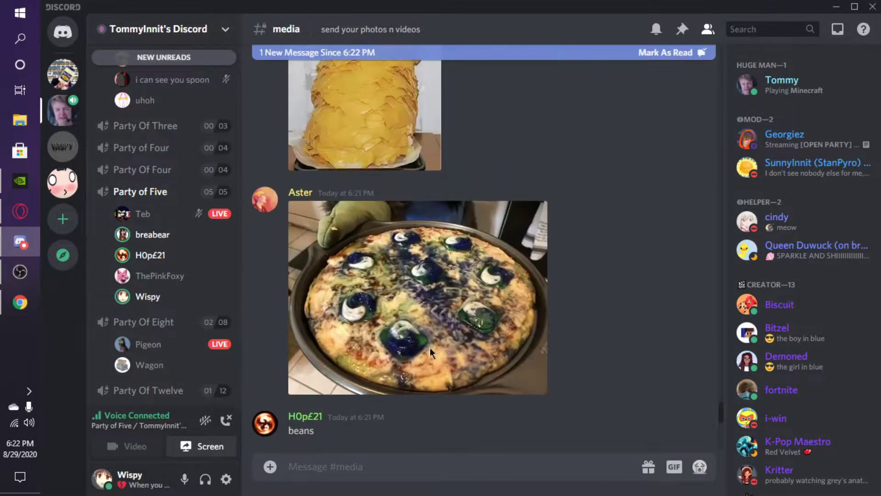
pyautogui.scroll(-5, 429, 344)
pyautogui.scroll(-5, 434, 363)
pyautogui.scroll(-5, 437, 379)
pyautogui.scroll(-5, 444, 389)
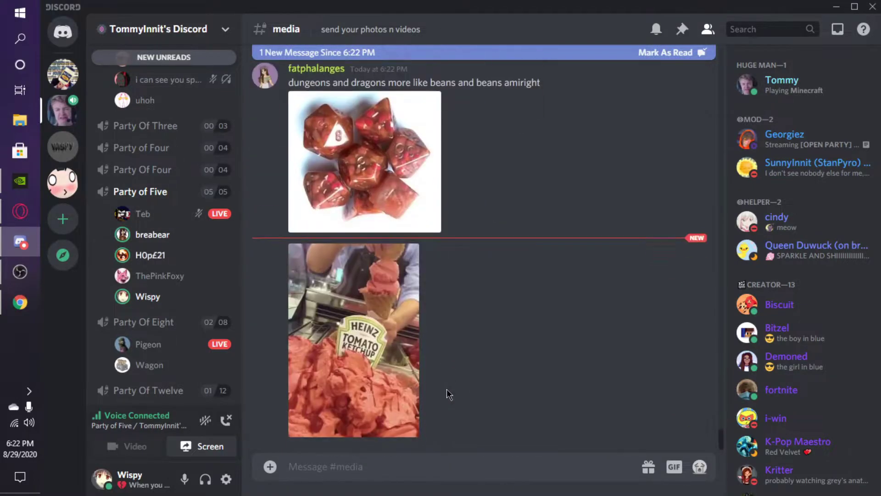
pyautogui.click(334, 395)
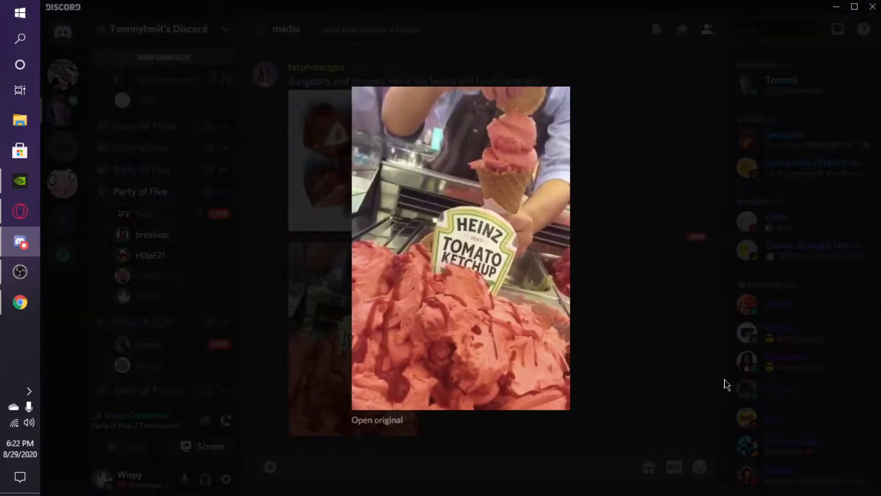
pyautogui.click(657, 352)
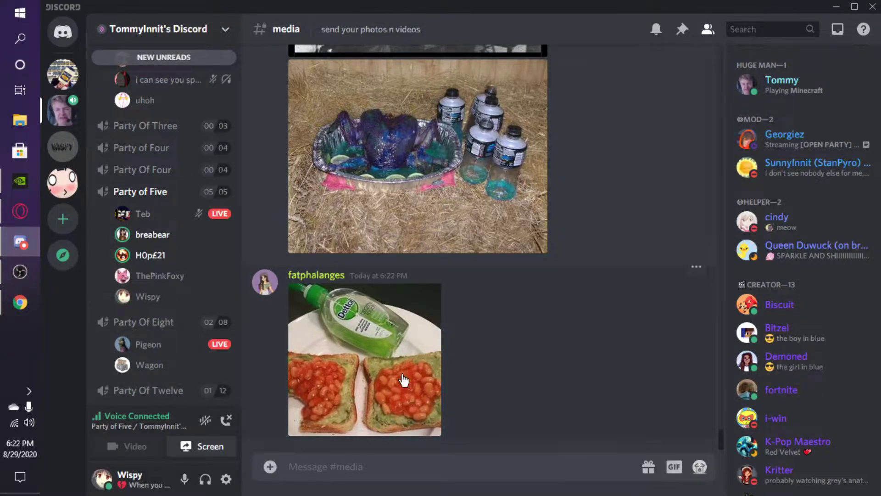
# - Repeatedly enlarge and close the Dettol and beans photo
pyautogui.click(411, 304)
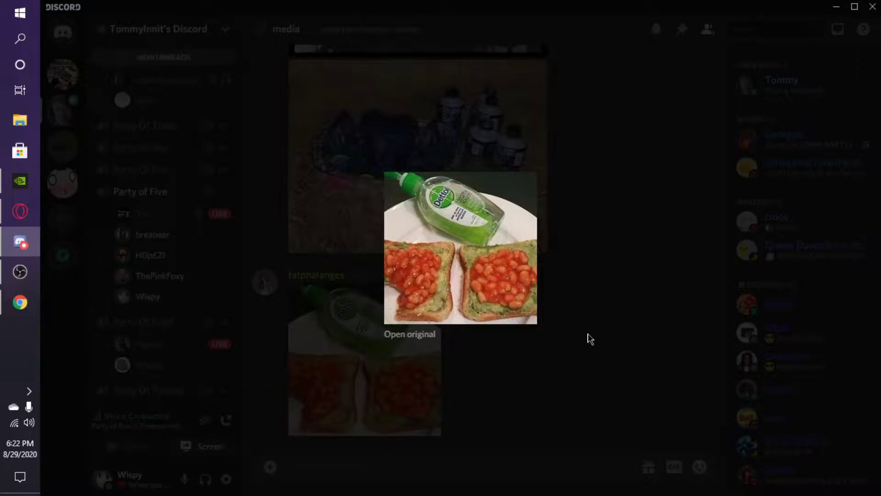
pyautogui.click(609, 322)
pyautogui.click(397, 388)
pyautogui.click(631, 338)
pyautogui.click(371, 361)
pyautogui.click(585, 322)
pyautogui.click(391, 365)
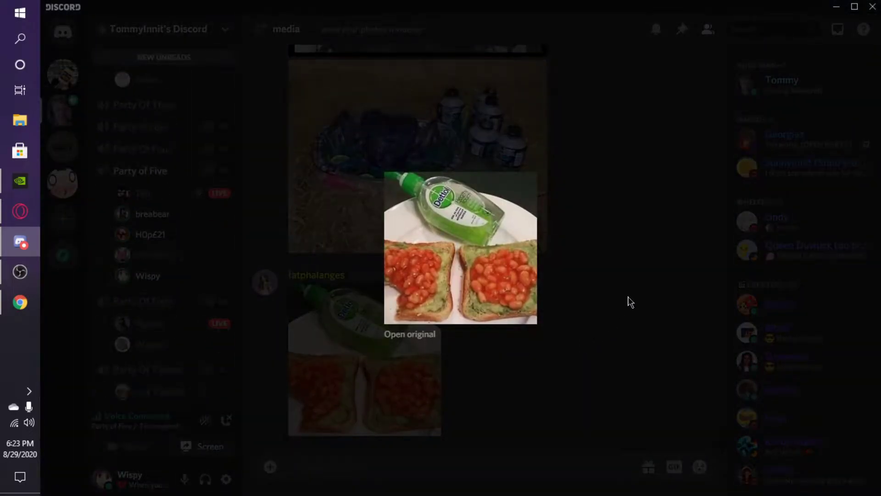
pyautogui.click(629, 302)
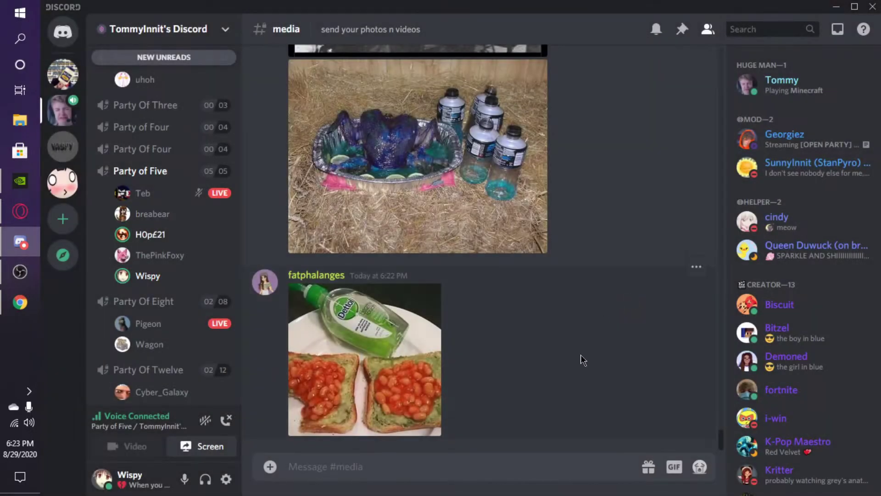
pyautogui.scroll(5, 581, 358)
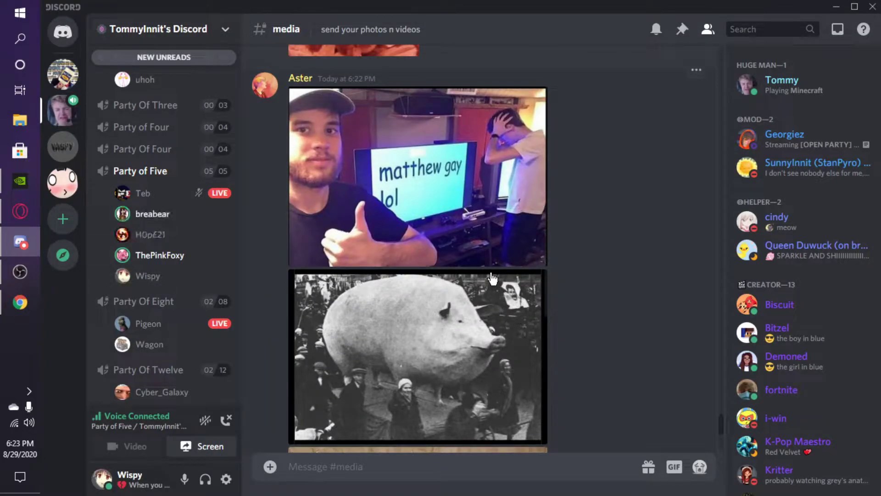
pyautogui.scroll(-4, 422, 246)
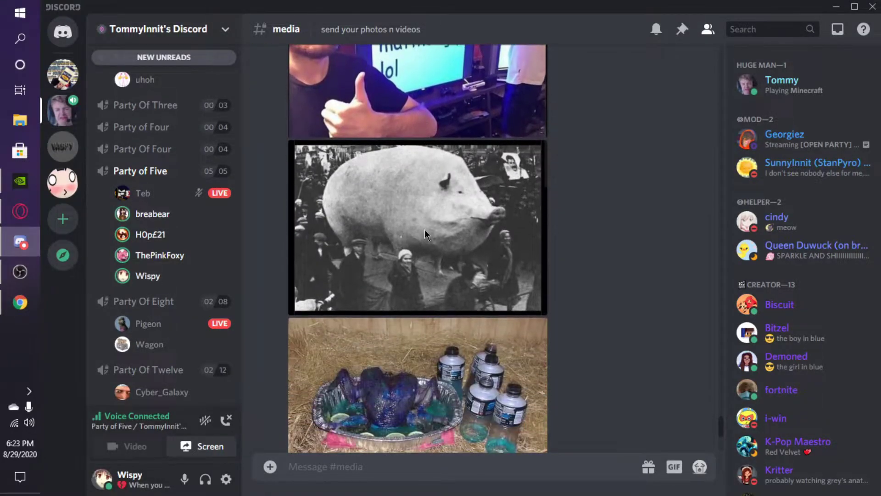
pyautogui.scroll(-5, 433, 248)
pyautogui.scroll(-5, 434, 269)
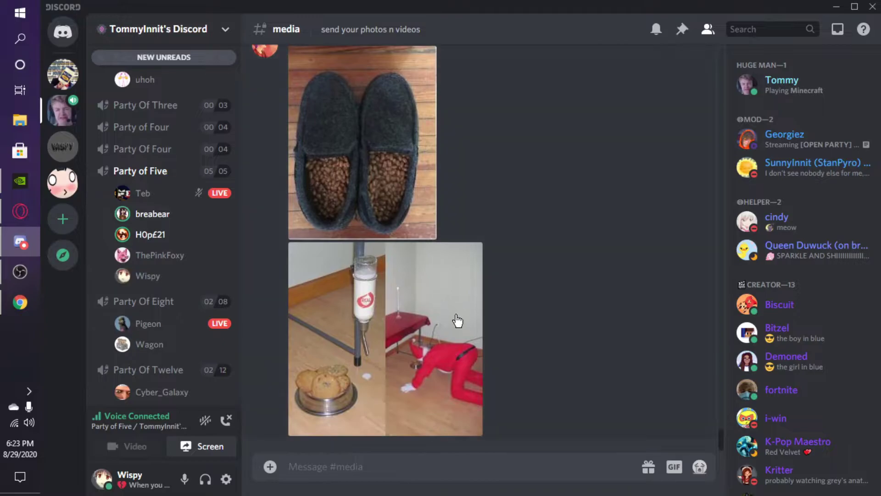
pyautogui.scroll(-3, 428, 248)
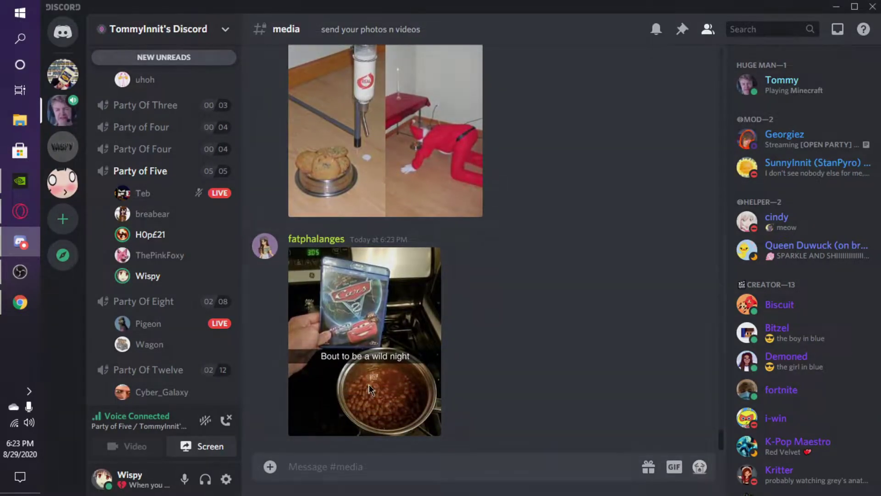
# - Enlarge and close the Cars and beans photo twice
pyautogui.click(376, 389)
pyautogui.click(593, 313)
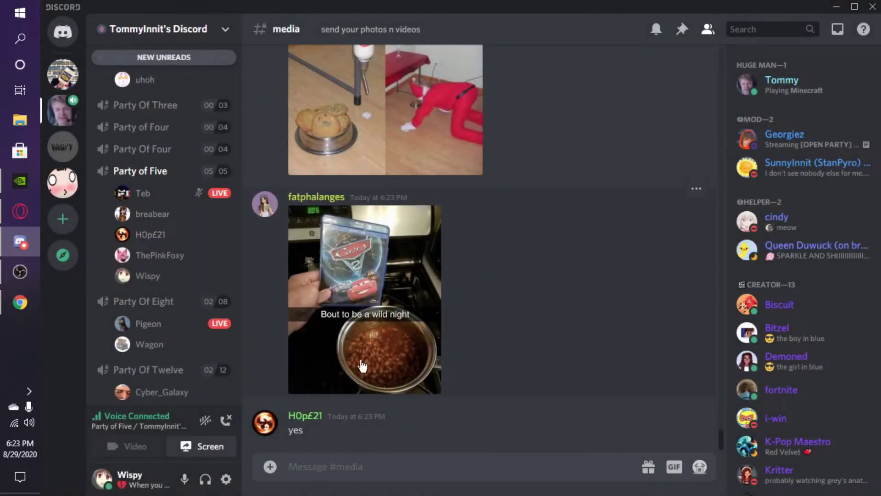
pyautogui.click(364, 340)
pyautogui.click(492, 353)
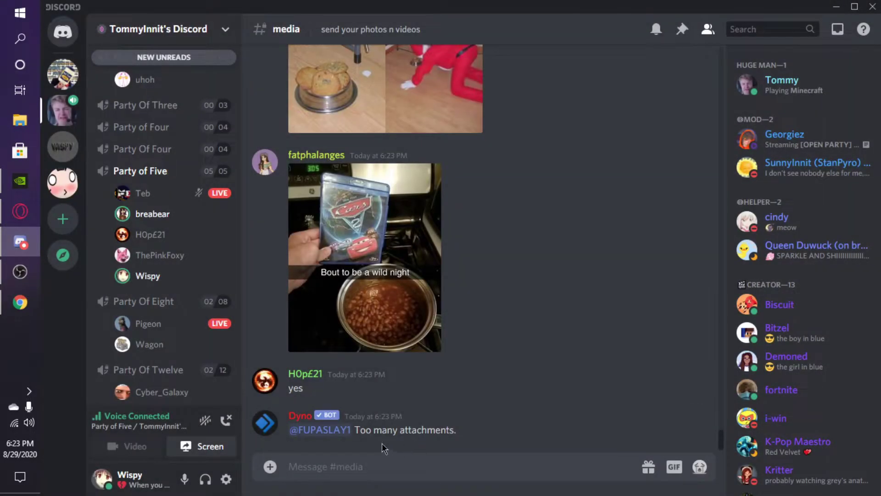
# - View the Dyno bot's full profile with mutual servers, then close it
pyautogui.click(265, 428)
pyautogui.click(356, 251)
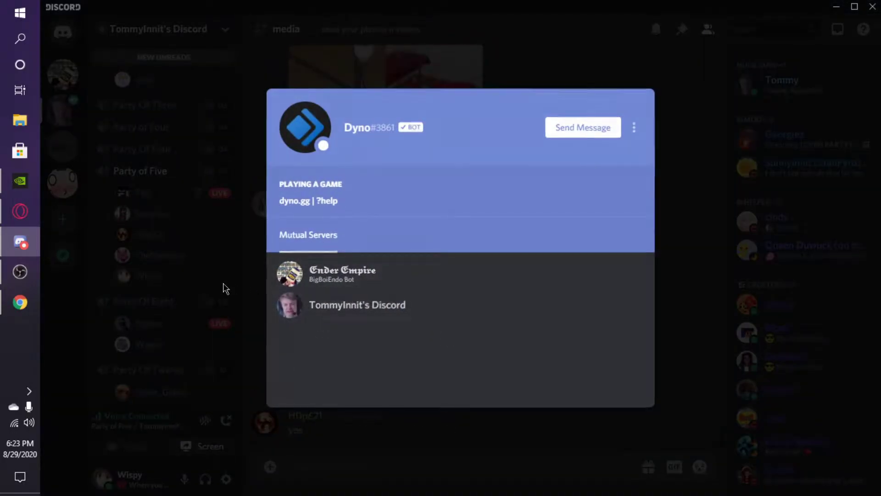
pyautogui.click(224, 288)
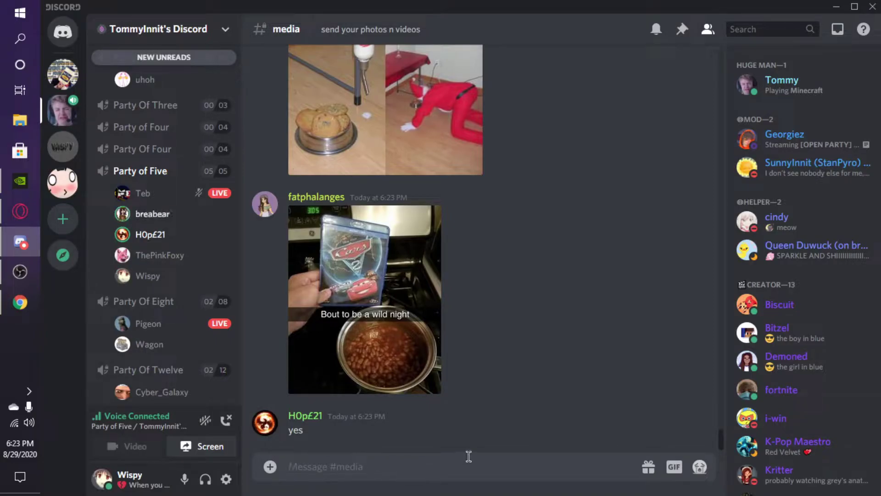
pyautogui.write('lol')
# - Send the 'lol' message and view the water-cooled PC and fish photos
pyautogui.press('Return')
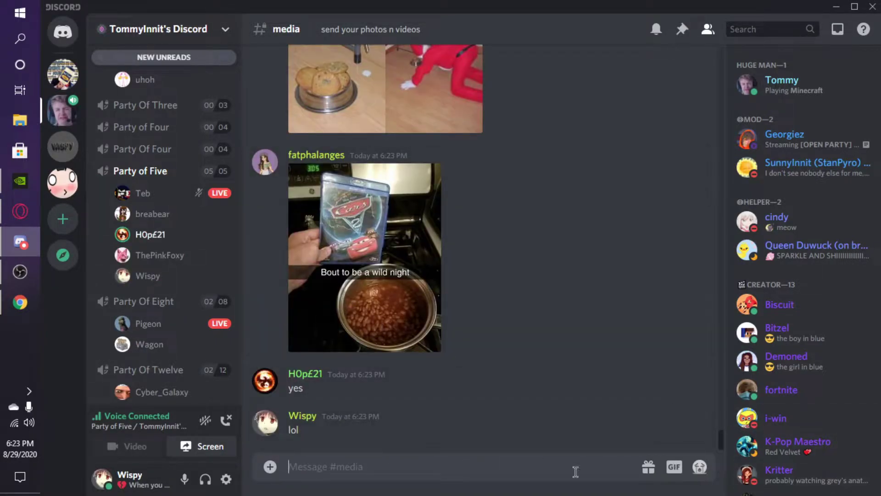
pyautogui.scroll(2, 360, 344)
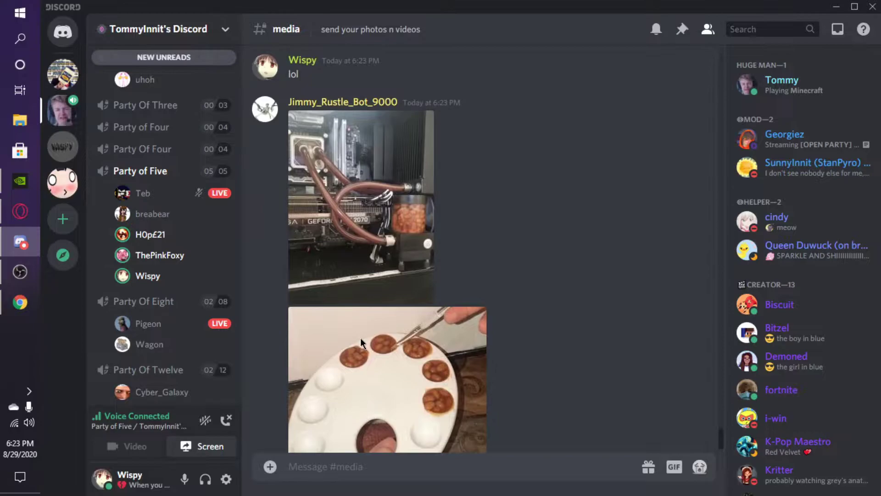
pyautogui.scroll(-2, 361, 330)
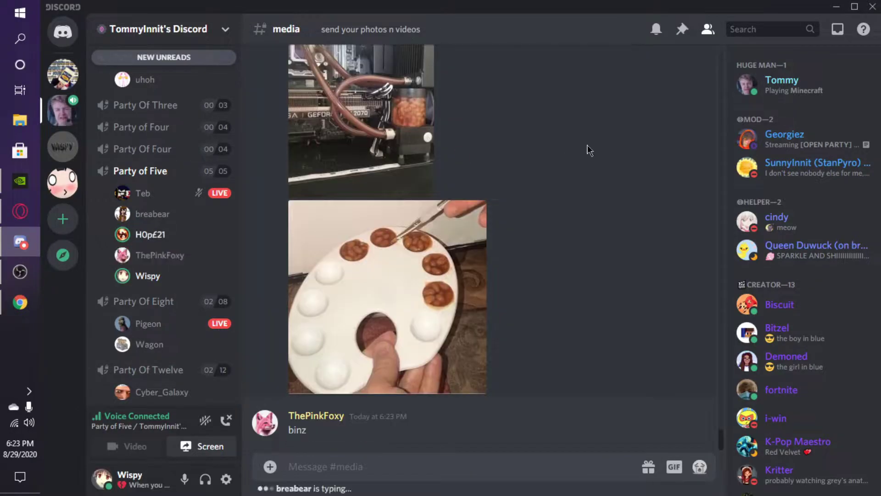
pyautogui.click(369, 91)
pyautogui.click(615, 187)
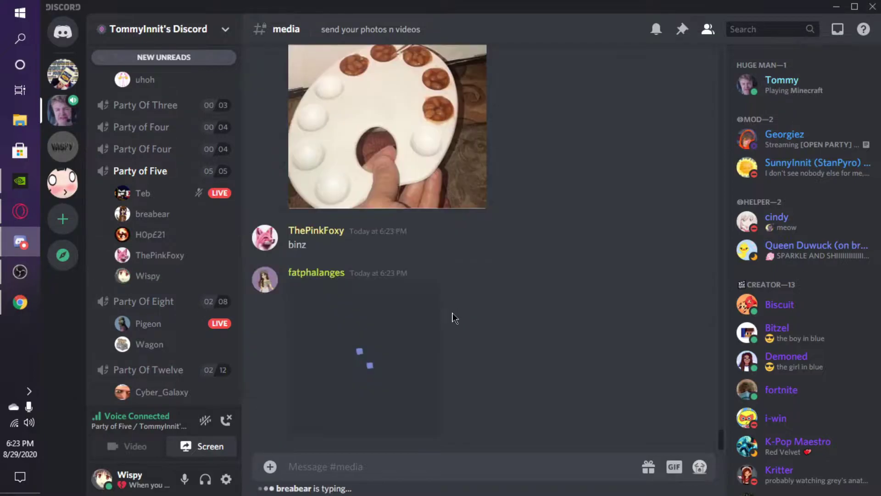
pyautogui.click(370, 376)
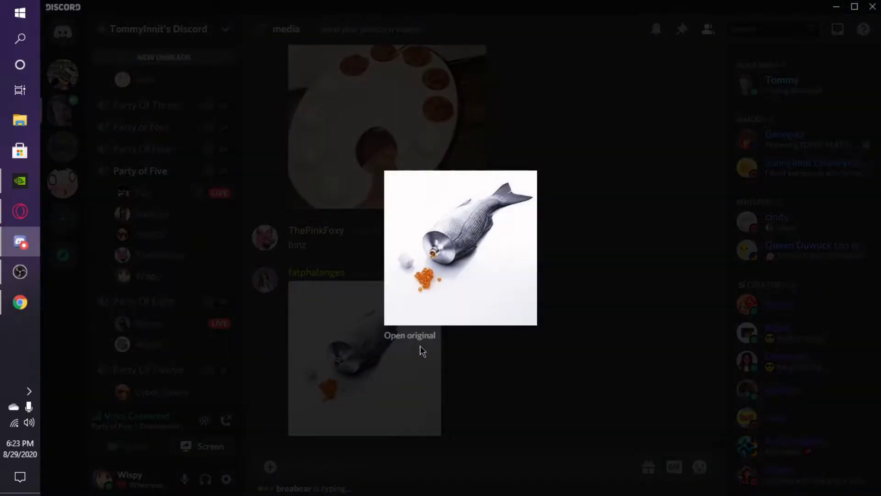
pyautogui.click(609, 262)
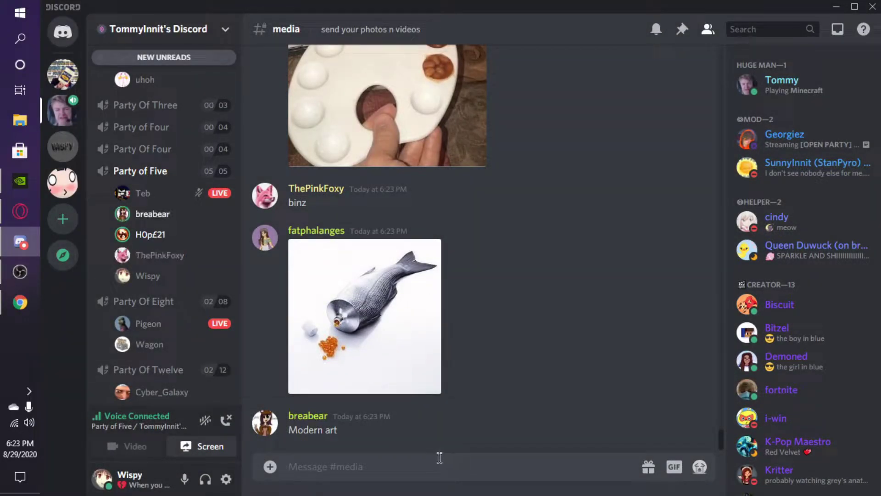
pyautogui.click(435, 457)
pyautogui.write('wyhy')
# - Send the 'wyhy' and 'WHY' messages and view the Minecraft lava photo
pyautogui.press('Return')
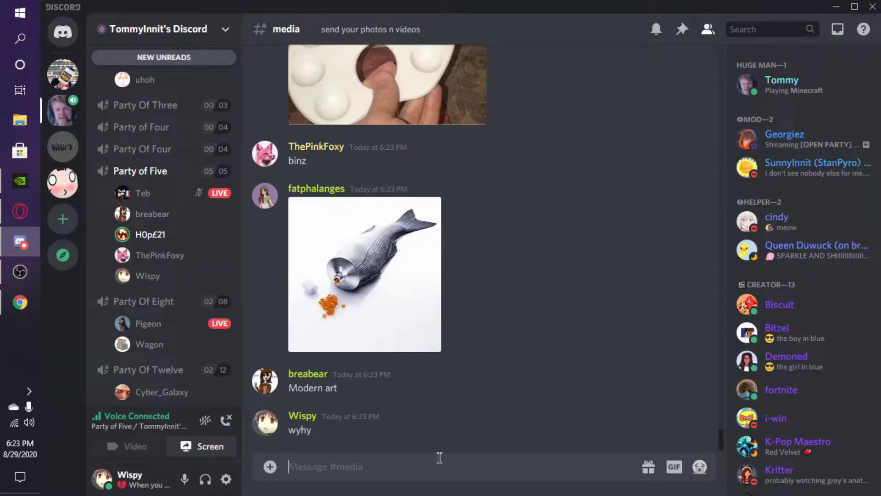
pyautogui.write('WHY\\')
pyautogui.press('Return')
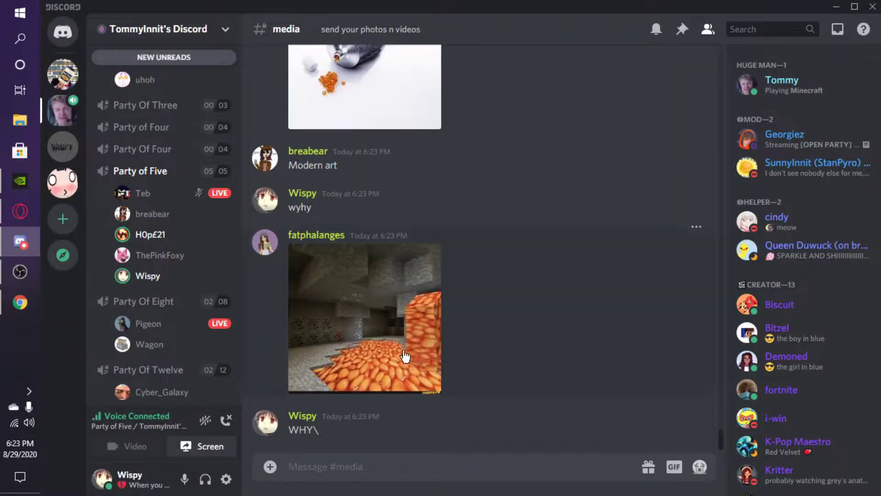
pyautogui.click(404, 357)
pyautogui.click(634, 283)
pyautogui.click(434, 352)
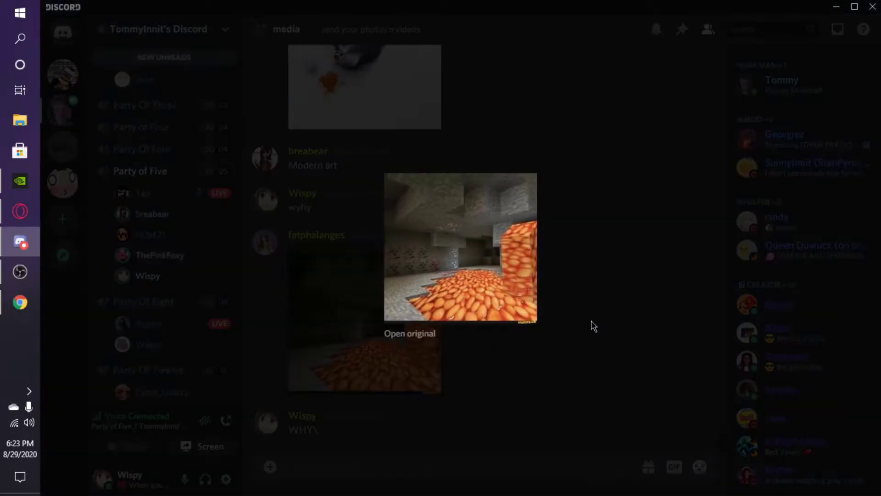
pyautogui.click(592, 325)
pyautogui.click(479, 470)
pyautogui.write('why yo')
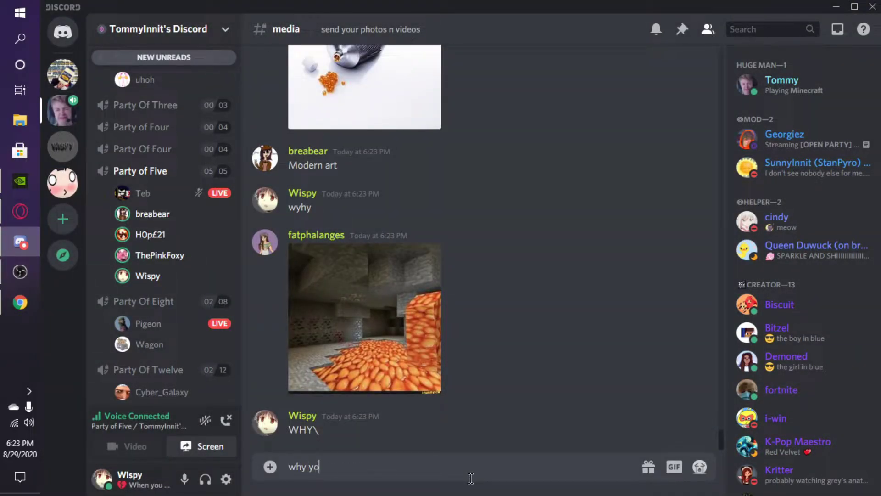
pyautogui.write('u guys like beans')
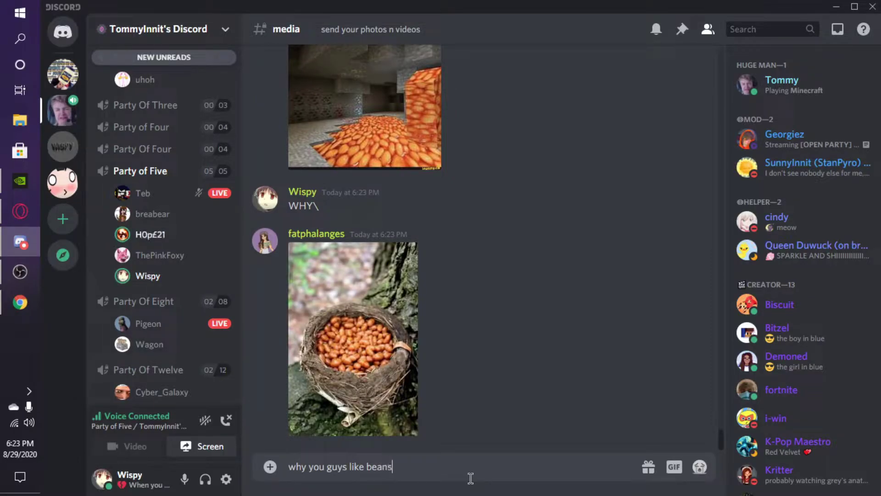
# - Send 'why you guys like beans' and view the bean-nest photo enlarged
pyautogui.press('Return')
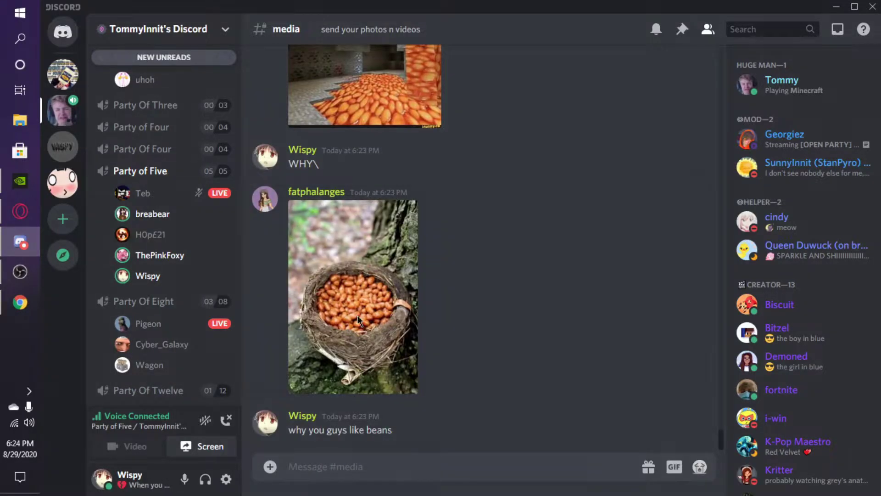
pyautogui.click(357, 315)
pyautogui.click(601, 204)
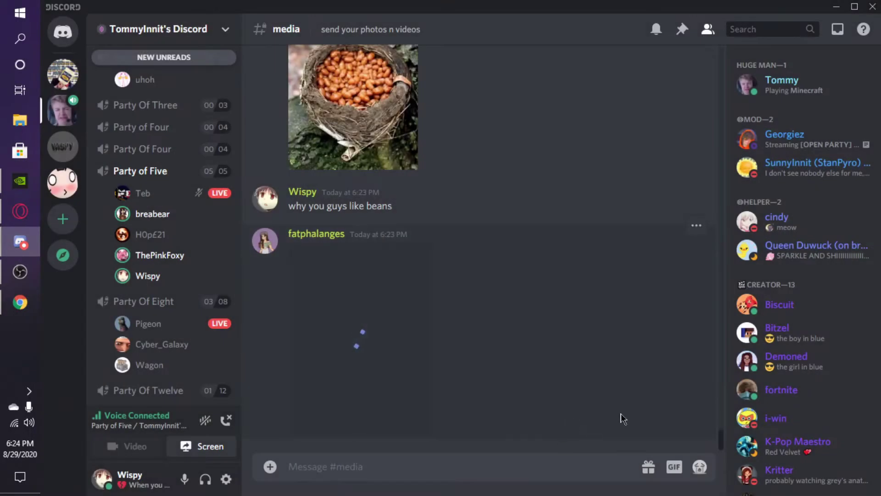
# - Search Tenor for 'beans' and post the lake GIF to #media
pyautogui.click(674, 467)
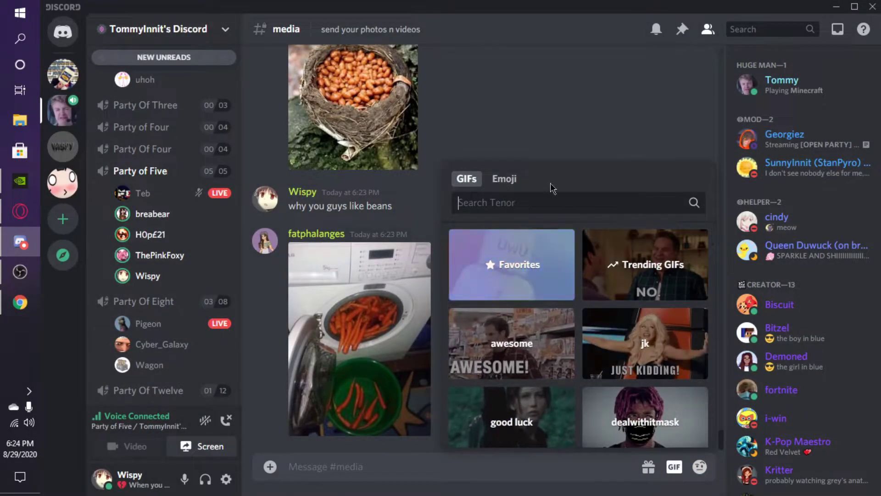
pyautogui.click(543, 198)
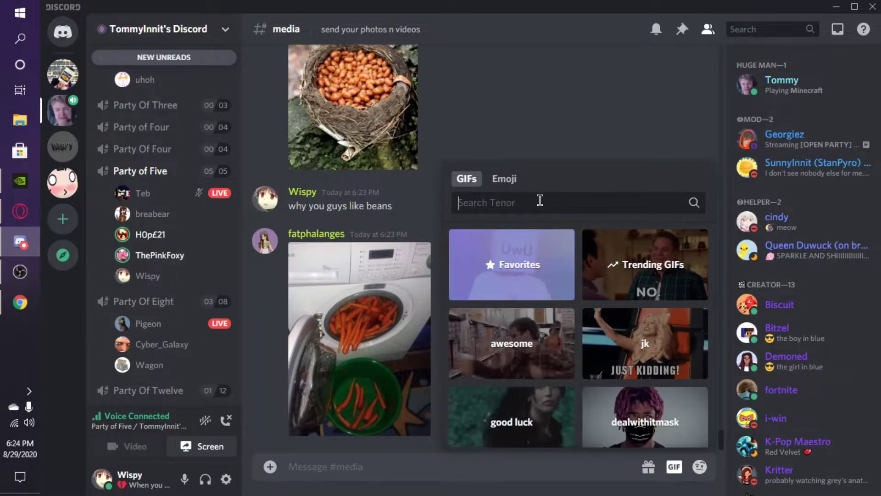
pyautogui.write('beans')
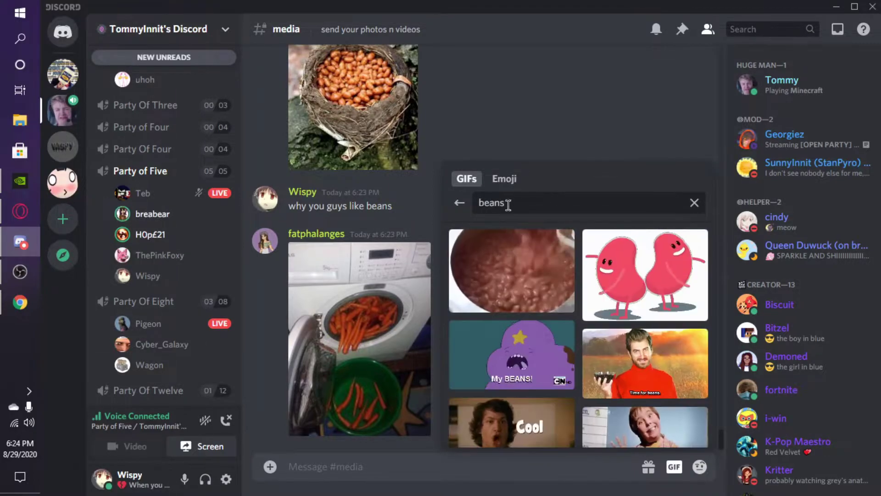
pyautogui.scroll(-3, 566, 378)
pyautogui.scroll(-3, 566, 378)
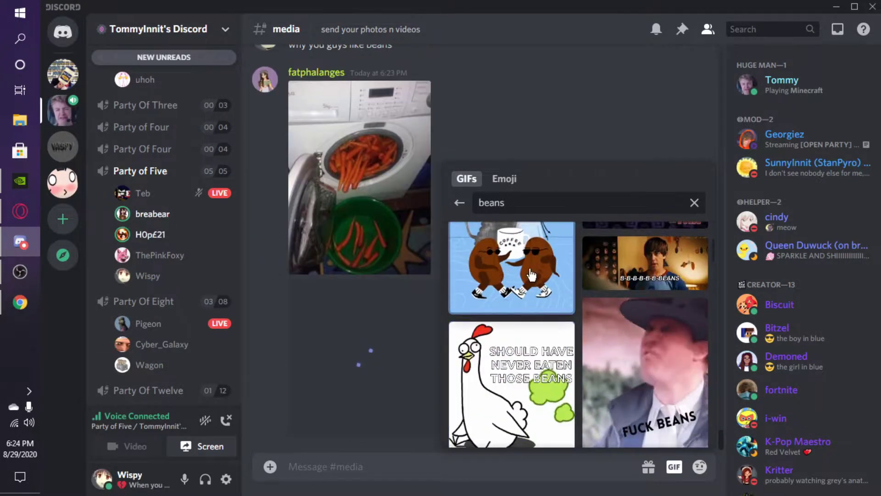
pyautogui.scroll(-3, 566, 378)
pyautogui.scroll(-2, 537, 344)
pyautogui.scroll(-2, 531, 335)
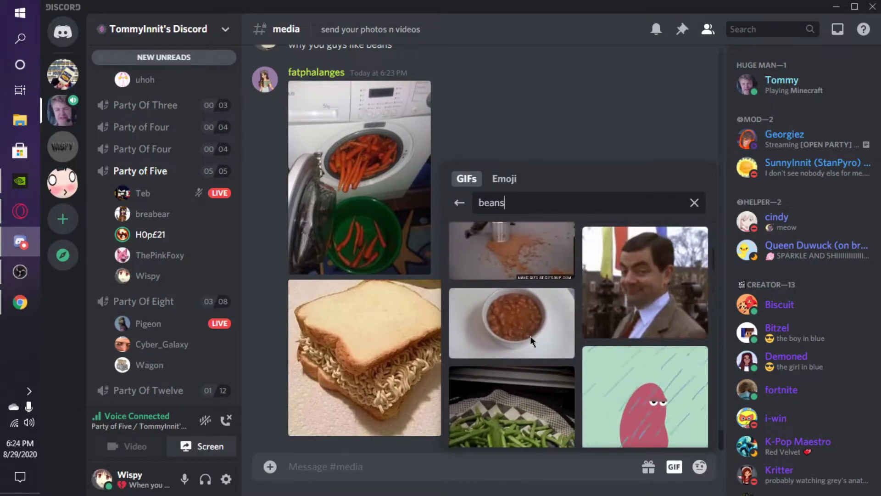
pyautogui.scroll(-2, 530, 335)
pyautogui.scroll(-2, 527, 343)
pyautogui.scroll(-2, 634, 304)
pyautogui.scroll(1, 634, 304)
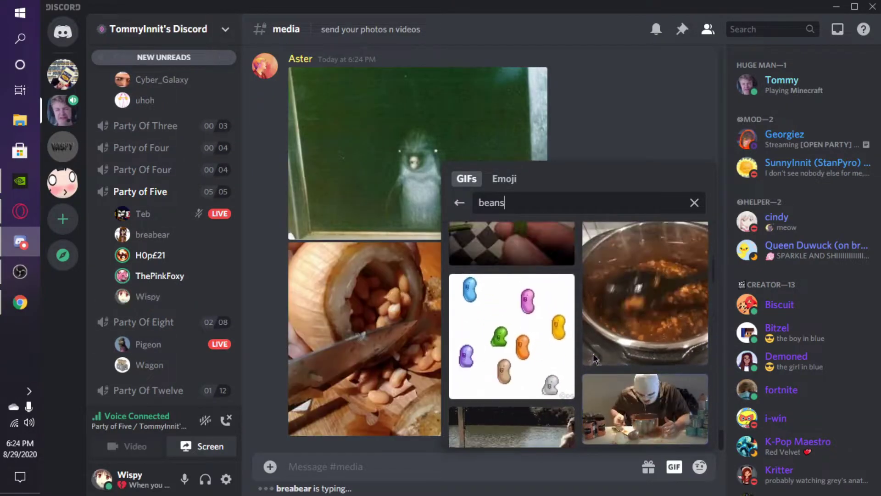
pyautogui.scroll(-5, 565, 324)
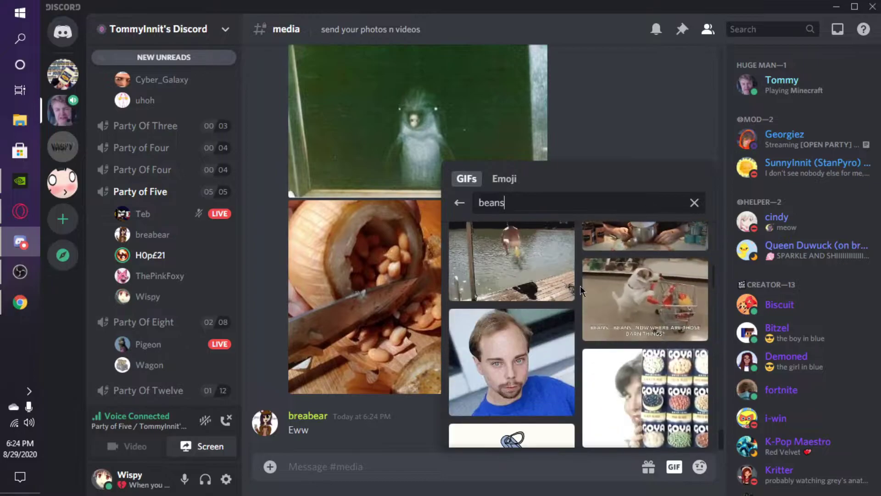
pyautogui.scroll(2, 571, 309)
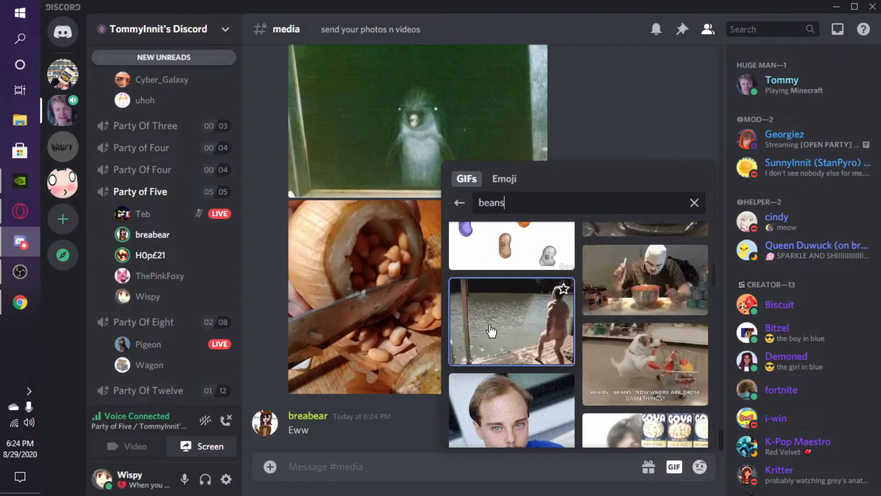
pyautogui.click(510, 334)
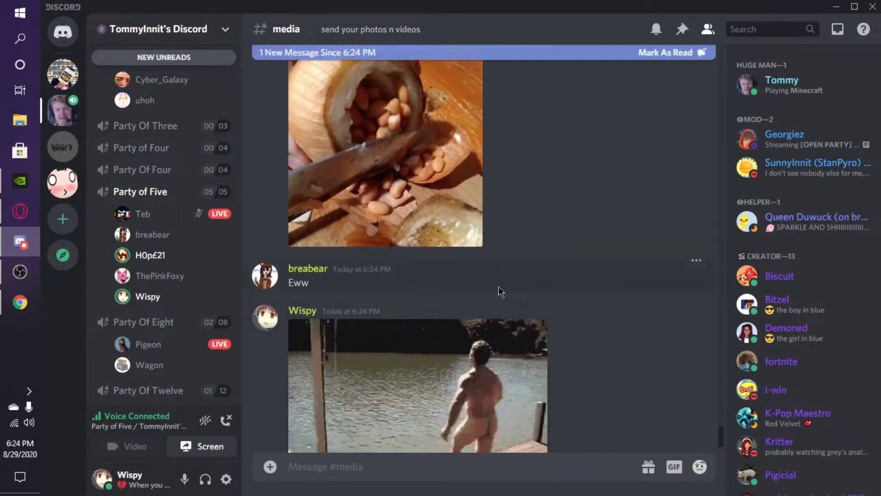
# - Preview the beans, map and Ben & Jerry's images, then close them
pyautogui.click(451, 196)
pyautogui.click(624, 333)
pyautogui.scroll(-3, 606, 334)
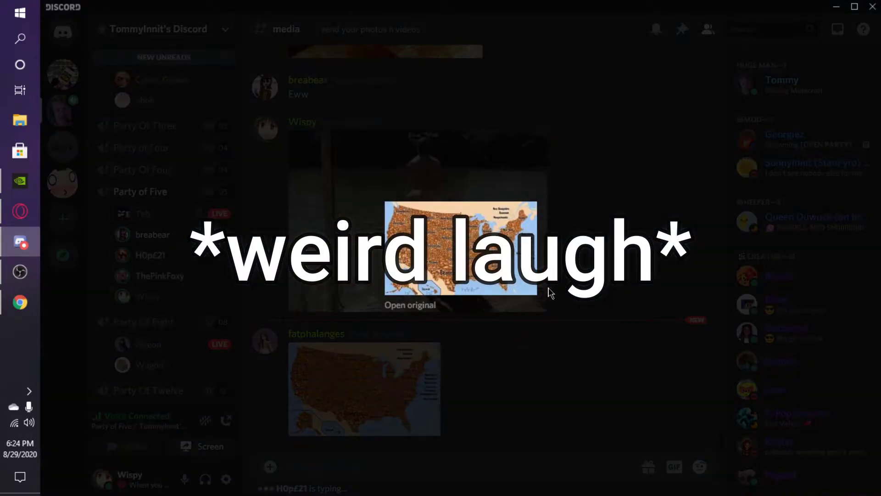
pyautogui.click(549, 293)
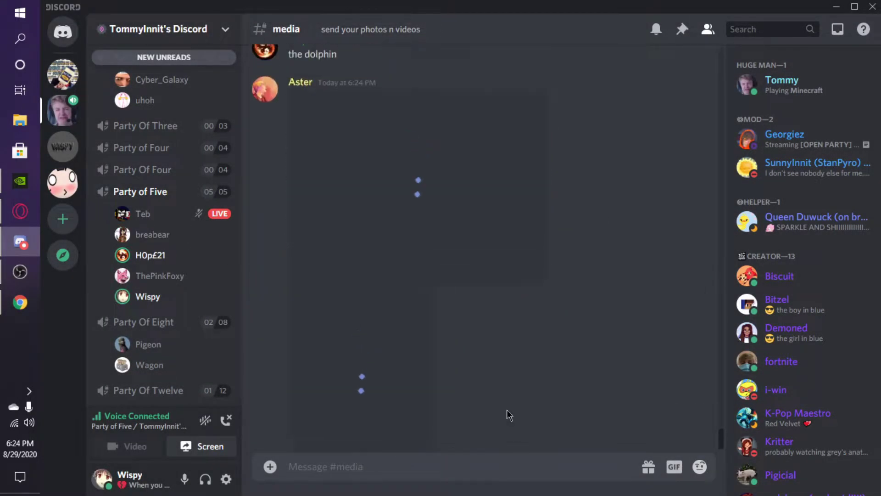
pyautogui.scroll(2, 458, 360)
pyautogui.scroll(-2, 420, 289)
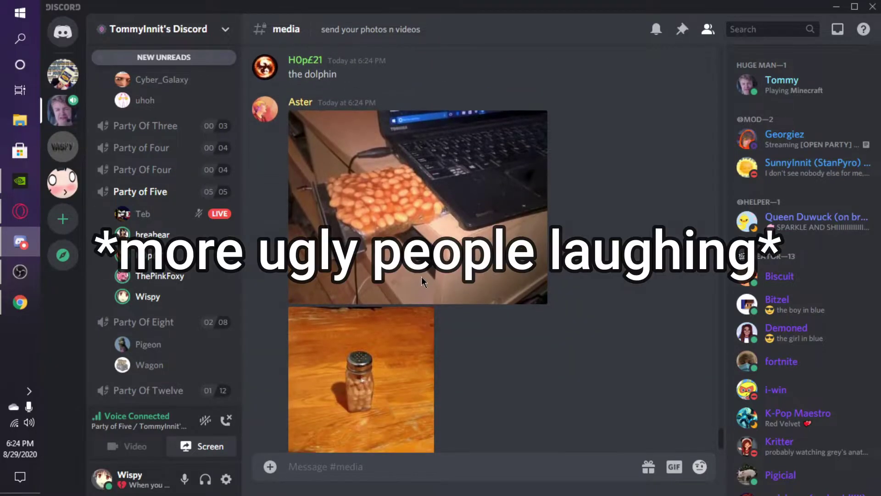
pyautogui.scroll(-2, 398, 348)
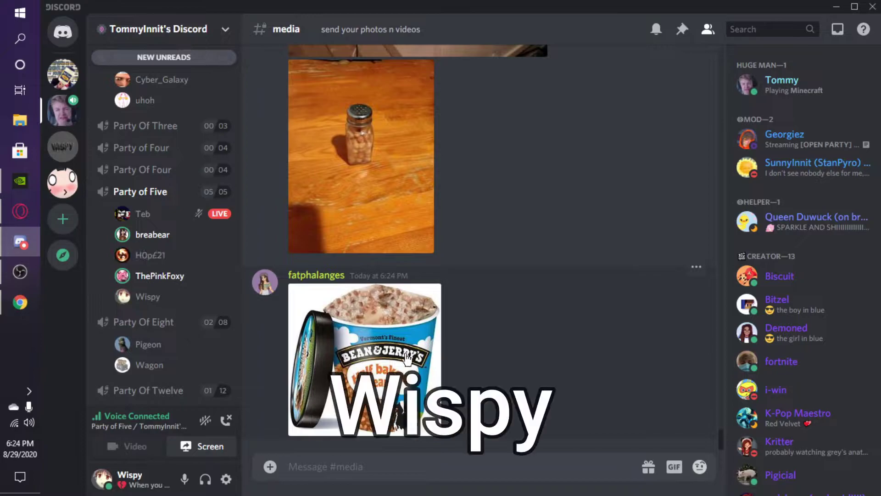
pyautogui.click(419, 369)
pyautogui.click(622, 258)
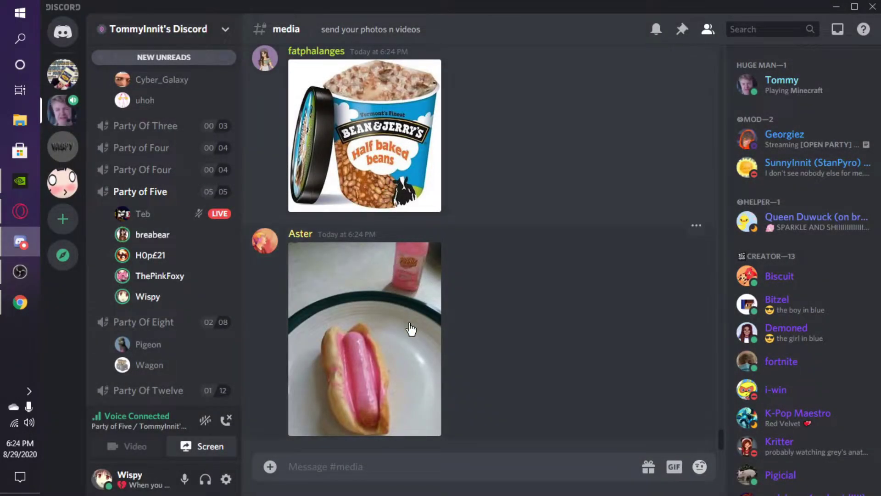
pyautogui.scroll(5, 380, 356)
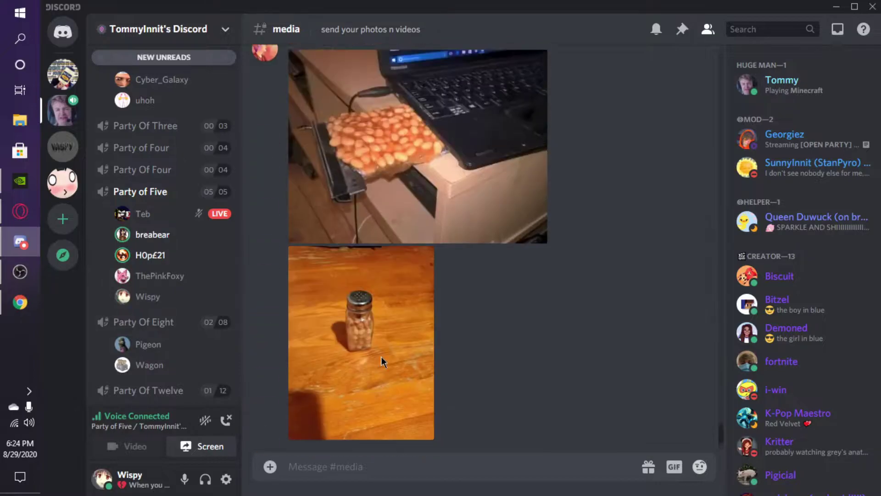
pyautogui.scroll(5, 380, 363)
pyautogui.scroll(5, 380, 363)
pyautogui.scroll(3, 386, 360)
pyautogui.scroll(-5, 387, 359)
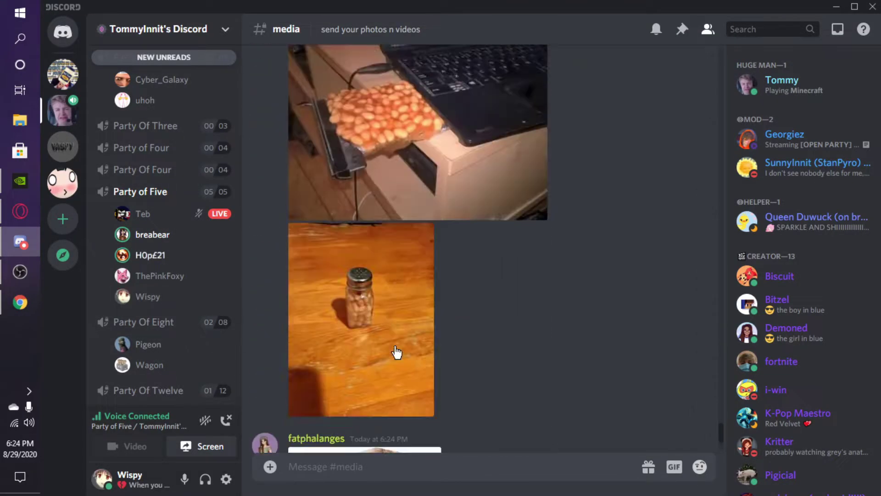
pyautogui.scroll(-5, 387, 359)
# - Preview Aster's pink hot dog photo, then reopen the GIF picker
pyautogui.click(398, 374)
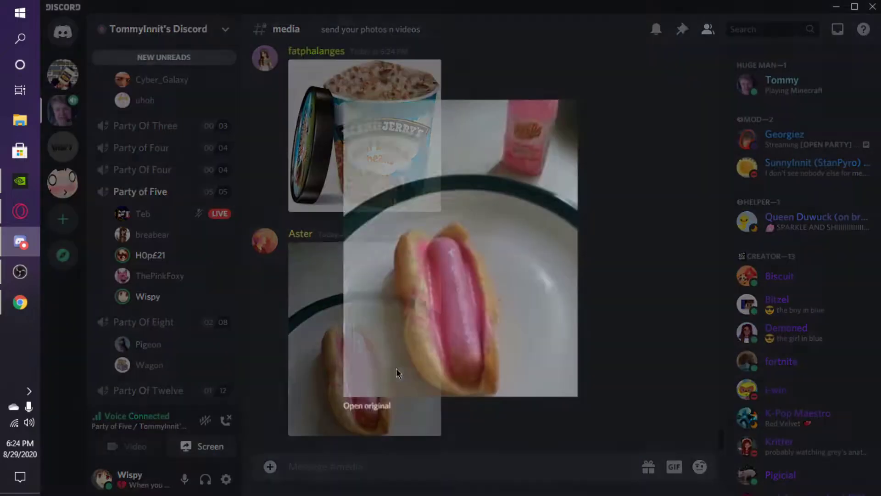
pyautogui.click(614, 319)
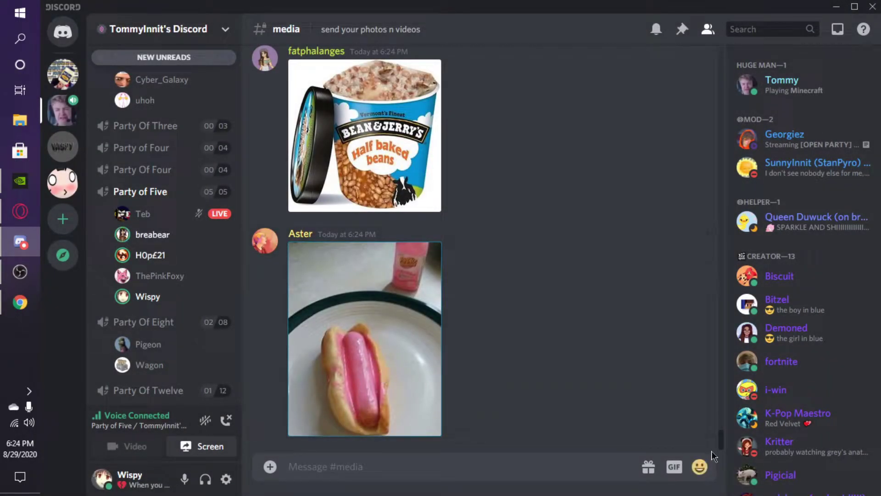
pyautogui.click(668, 475)
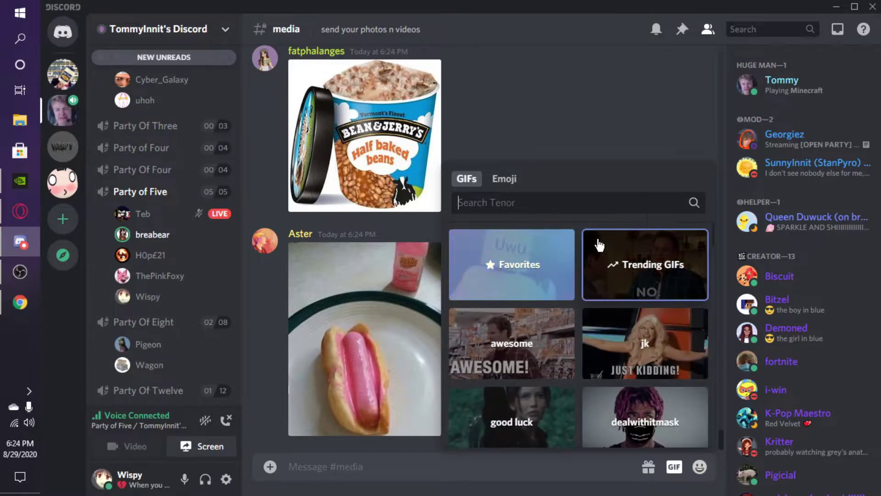
pyautogui.write('beans')
pyautogui.scroll(-4, 799, 275)
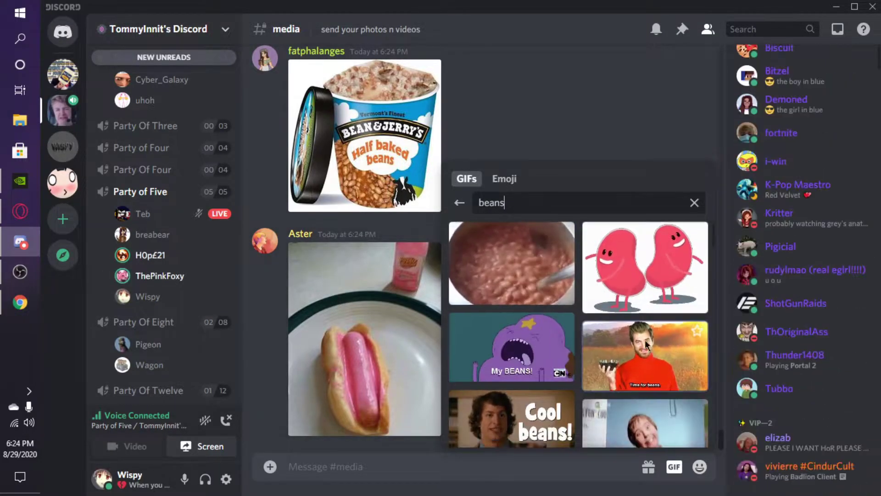
pyautogui.scroll(-3, 557, 371)
pyautogui.scroll(-3, 554, 366)
pyautogui.scroll(-3, 544, 341)
pyautogui.scroll(-3, 543, 337)
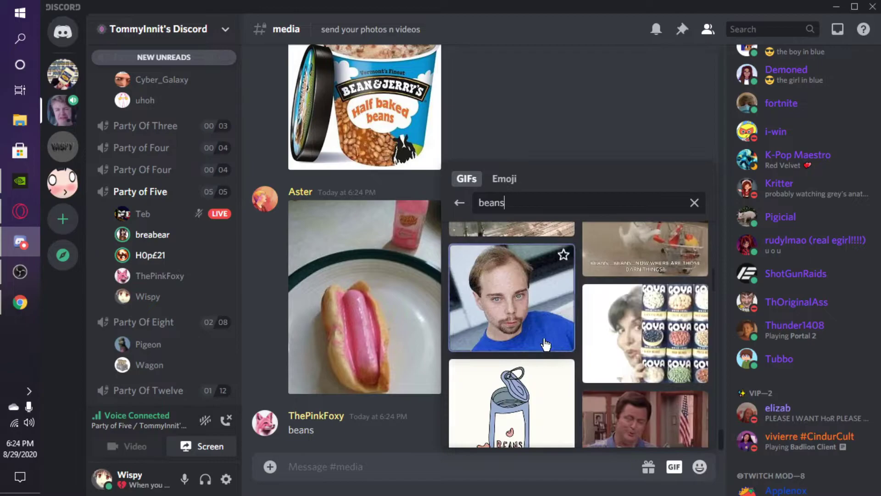
pyautogui.scroll(-2, 640, 335)
pyautogui.scroll(-2, 644, 334)
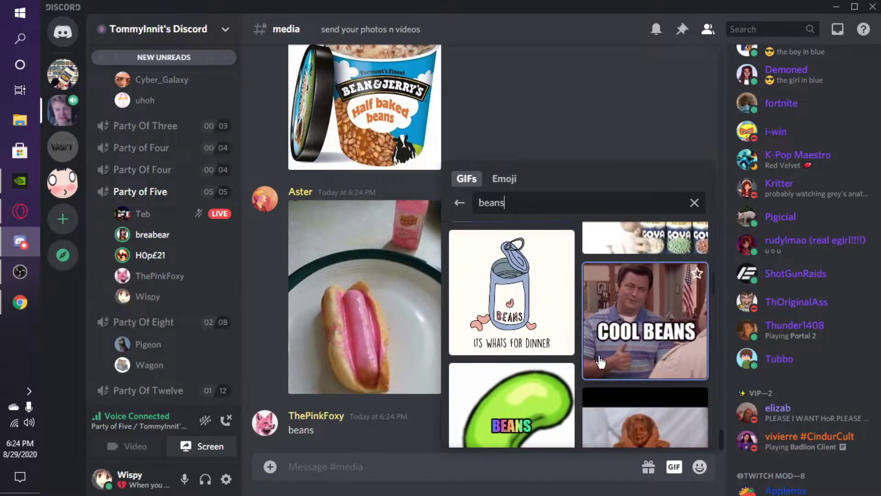
pyautogui.scroll(-3, 606, 355)
pyautogui.scroll(1, 599, 357)
pyautogui.scroll(2, 599, 349)
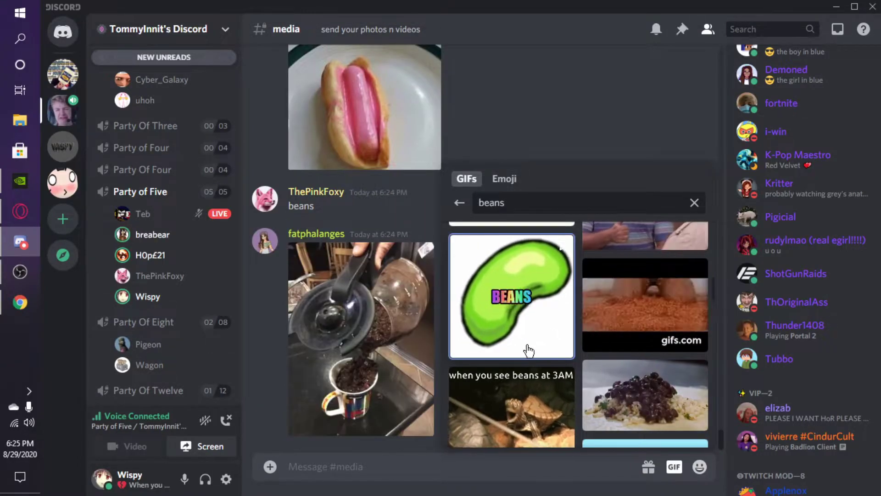
pyautogui.scroll(-2, 509, 343)
pyautogui.scroll(-2, 507, 343)
pyautogui.scroll(-2, 511, 338)
pyautogui.scroll(-2, 506, 338)
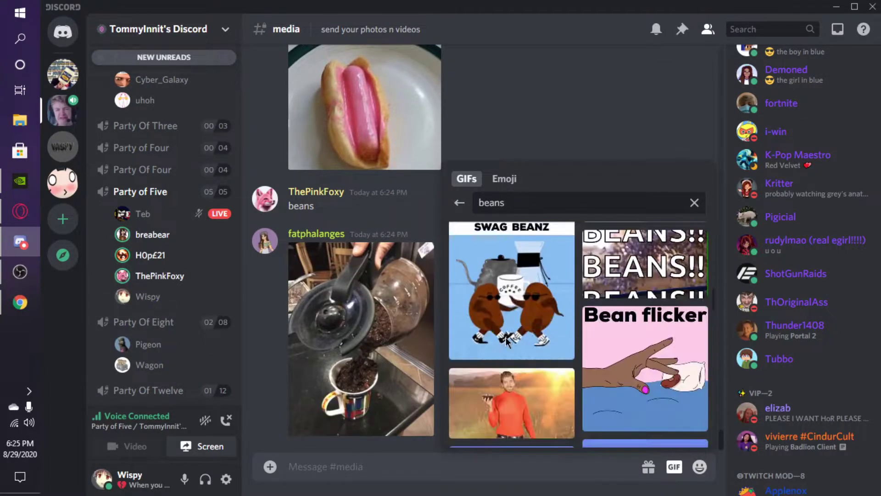
pyautogui.scroll(-1, 505, 336)
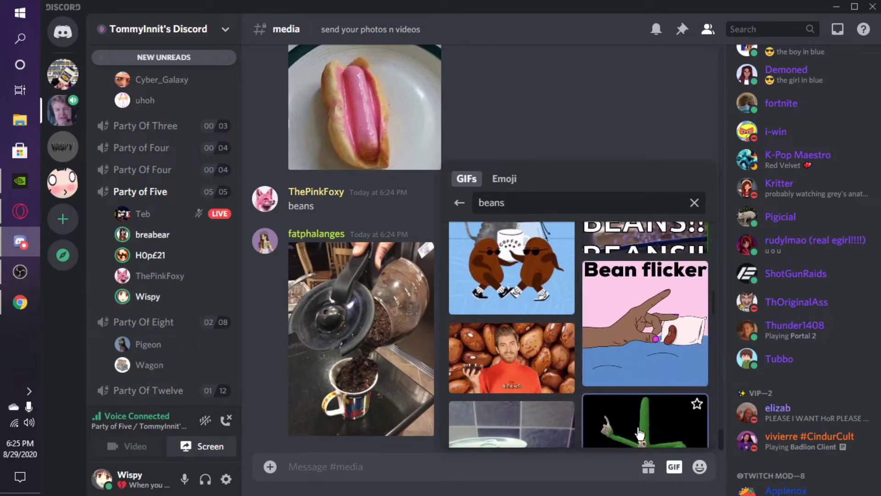
# - Post the 'Bean flicker' GIF from the beans results to #media
pyautogui.click(633, 357)
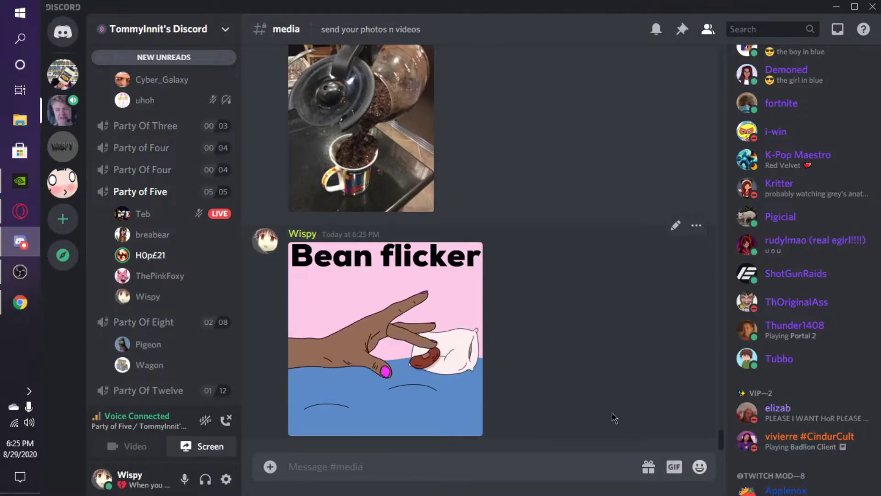
# - Post a bean-pot GIF from the beans search and favorite the 'Get stick bugged lol' GIF
pyautogui.click(674, 469)
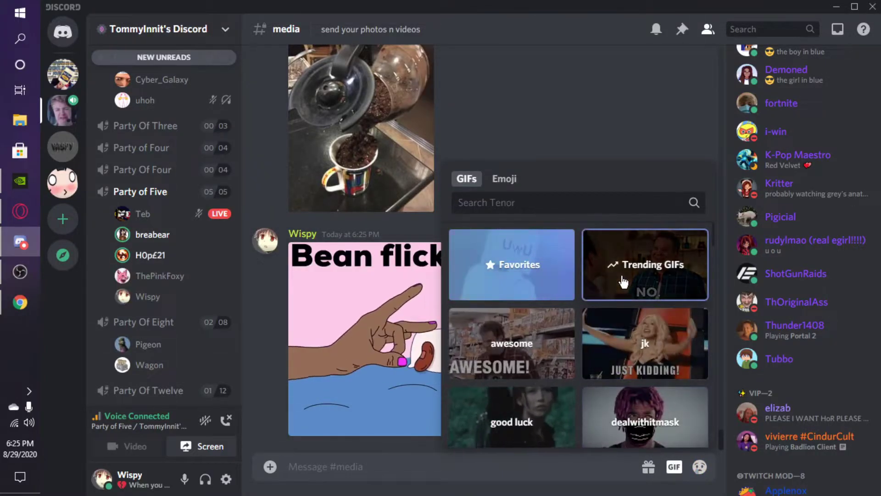
pyautogui.write('beans')
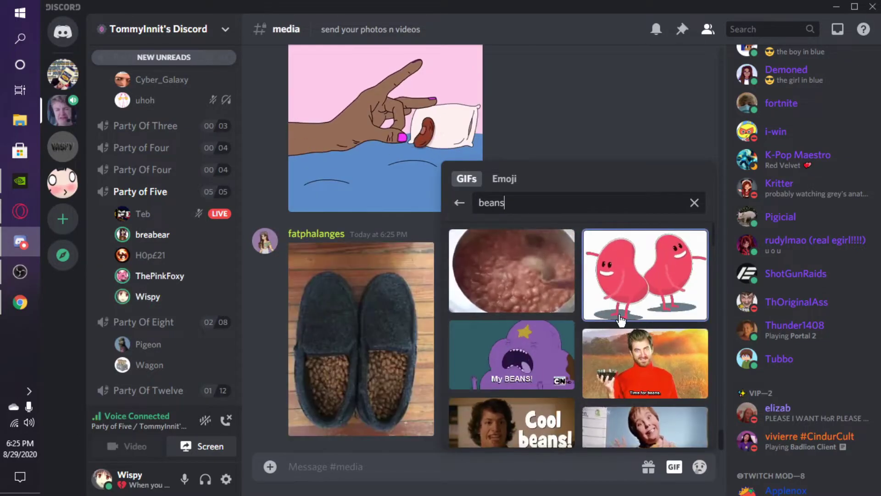
pyautogui.scroll(-2, 595, 321)
pyautogui.scroll(-1, 595, 322)
pyautogui.scroll(-2, 613, 331)
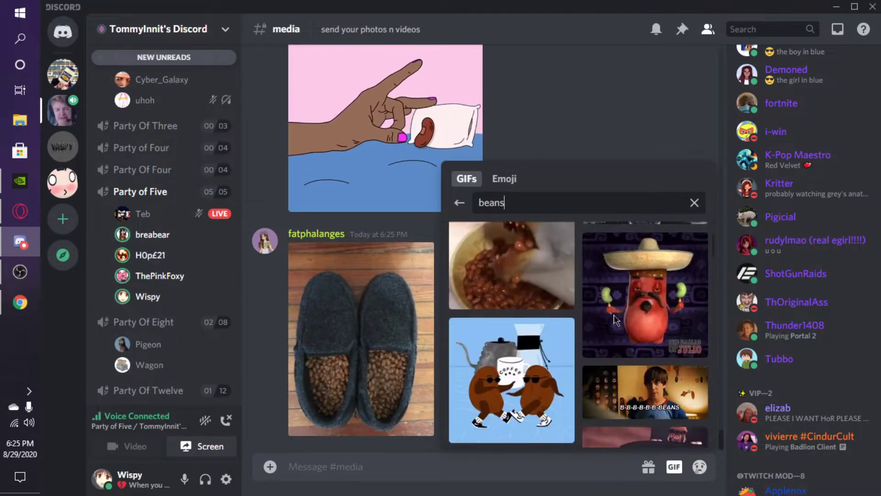
pyautogui.scroll(-2, 613, 315)
pyautogui.scroll(-2, 610, 345)
pyautogui.scroll(3, 610, 344)
pyautogui.scroll(-2, 608, 338)
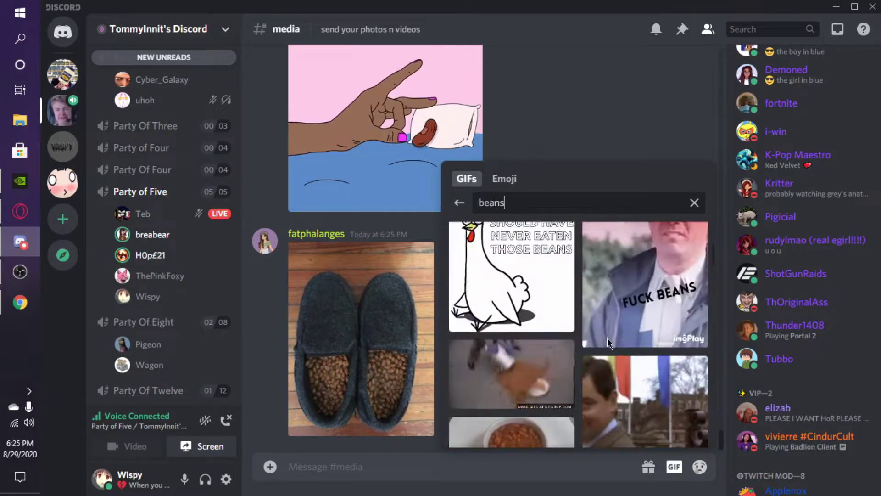
pyautogui.click(482, 374)
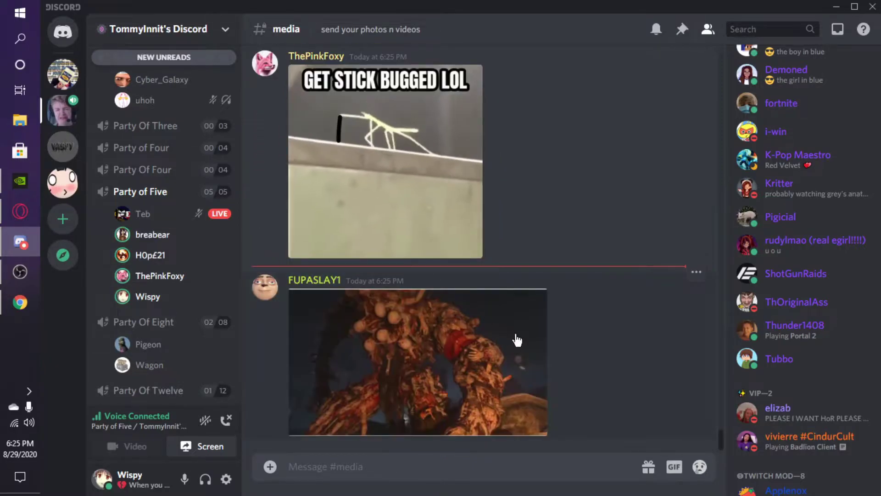
pyautogui.scroll(1, 436, 273)
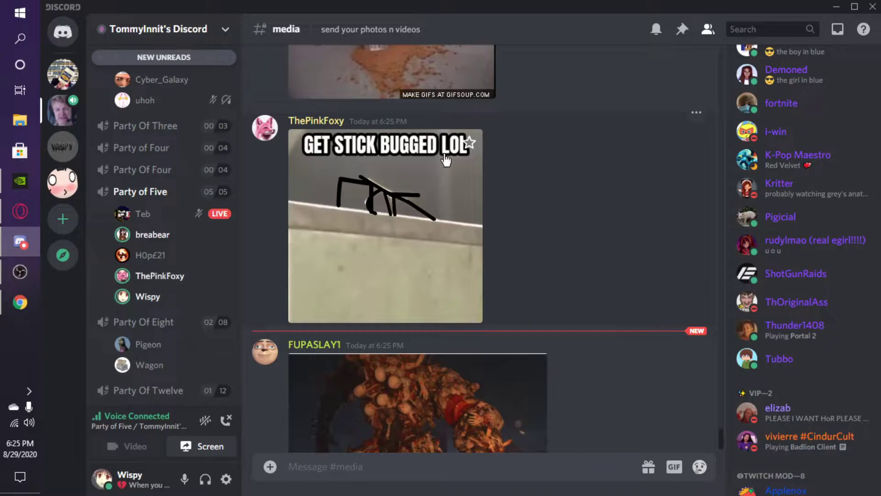
pyautogui.click(470, 142)
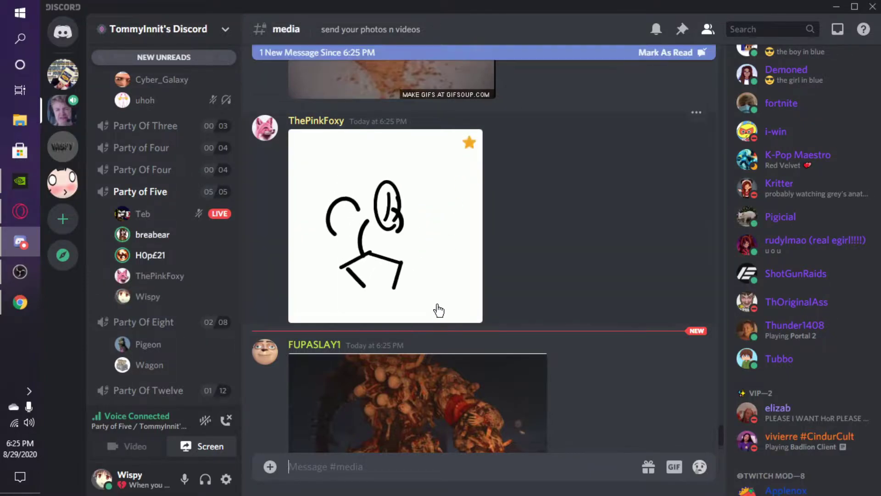
pyautogui.scroll(-4, 494, 298)
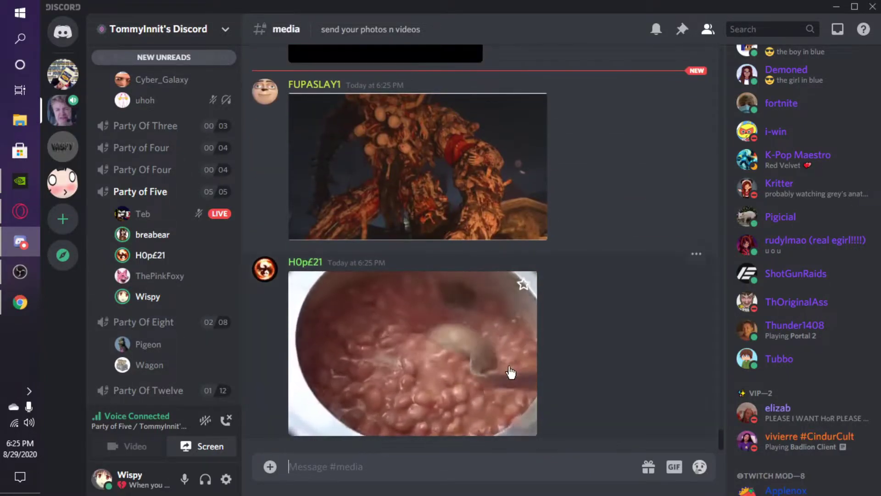
# - Search 'beans' again and post the man-running-into-a-lake GIF
pyautogui.click(674, 466)
pyautogui.write('bweasn')
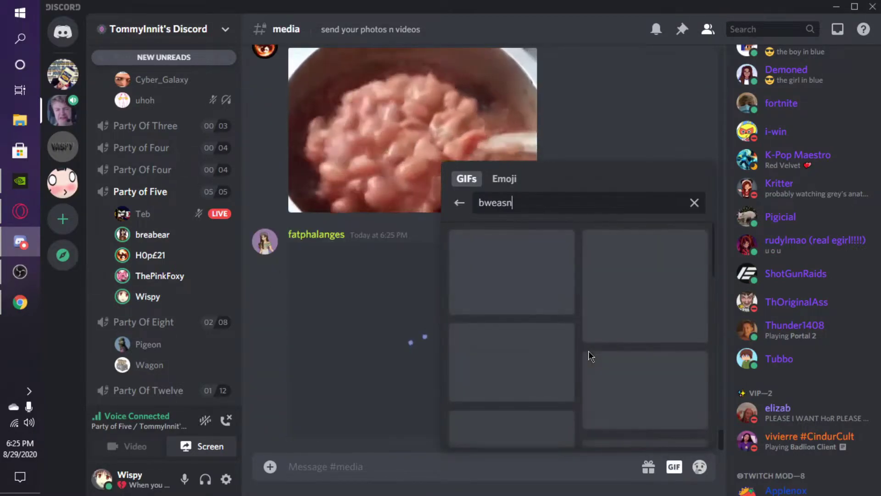
pyautogui.press('BackSpace')
pyautogui.press('BackSpace')
pyautogui.press('BackSpace')
pyautogui.press('BackSpace')
pyautogui.press('BackSpace')
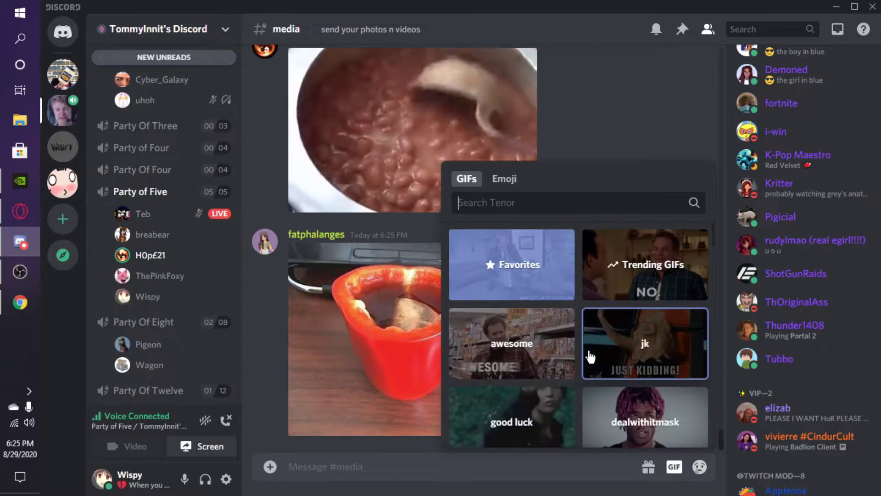
pyautogui.write('beans')
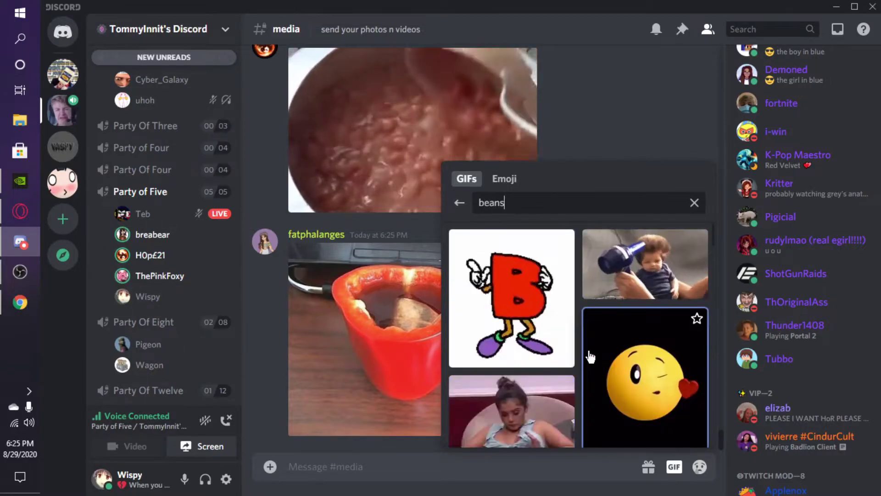
pyautogui.scroll(-5, 590, 358)
pyautogui.scroll(-5, 591, 361)
pyautogui.scroll(-5, 593, 367)
pyautogui.scroll(-5, 599, 400)
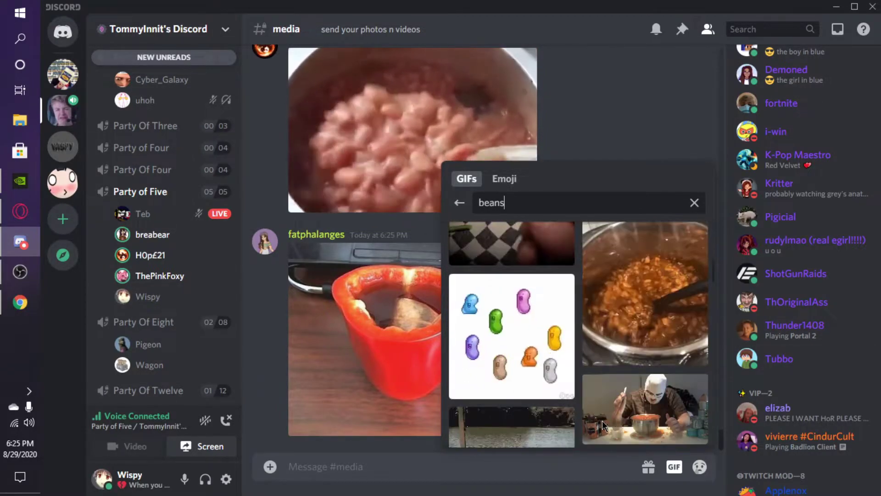
pyautogui.scroll(-5, 606, 385)
pyautogui.scroll(3, 612, 333)
pyautogui.scroll(2, 623, 354)
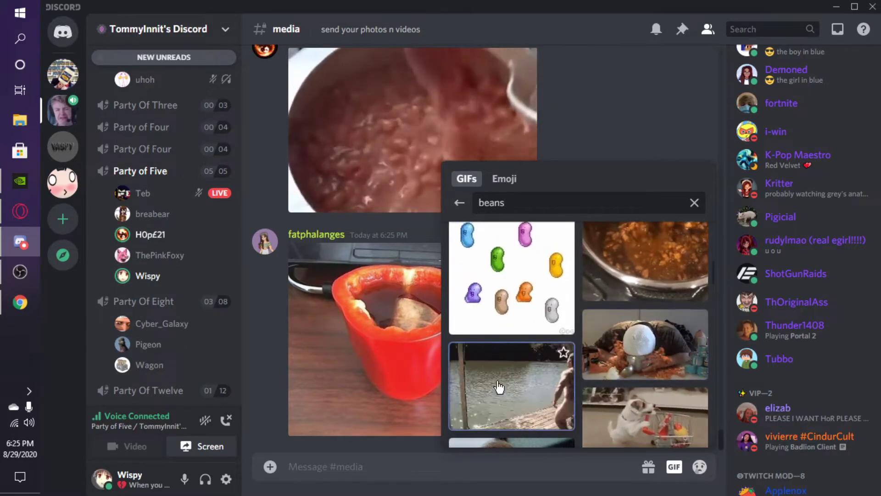
pyautogui.click(499, 388)
# - Post the 'ME AND THE BOYS' killer bean GIF, then enlarge the cat costume photo
pyautogui.click(674, 467)
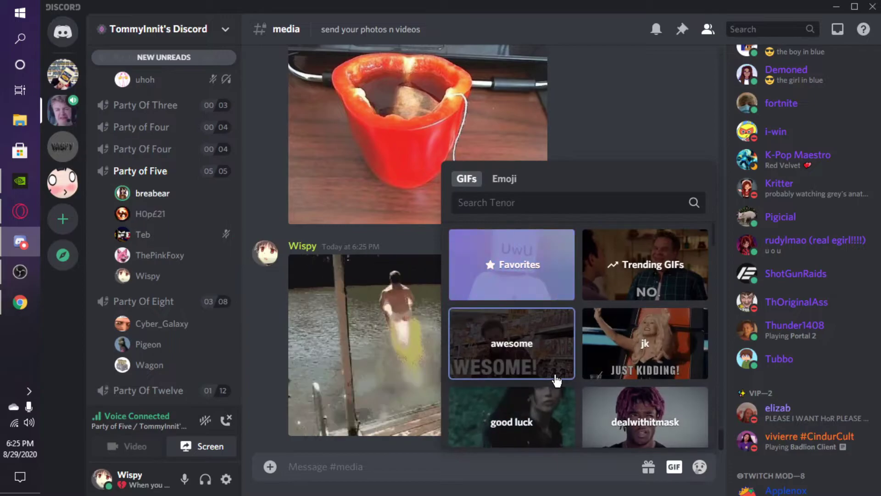
pyautogui.write('beans')
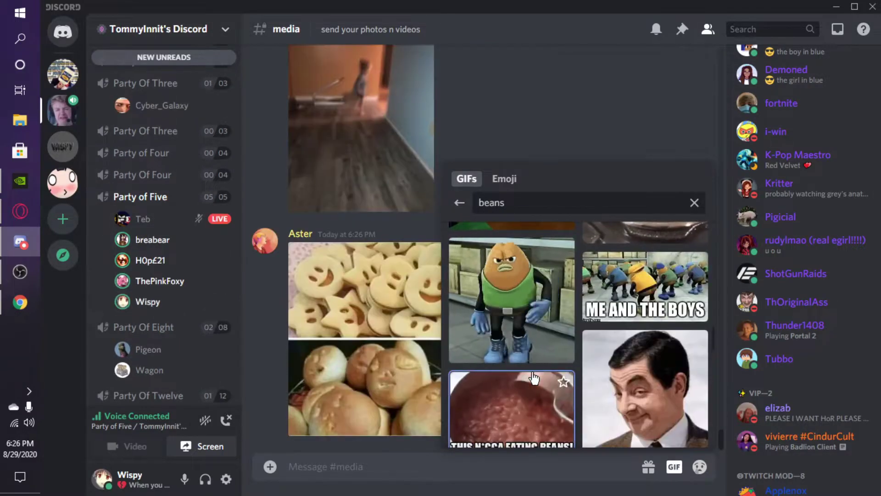
pyautogui.click(530, 303)
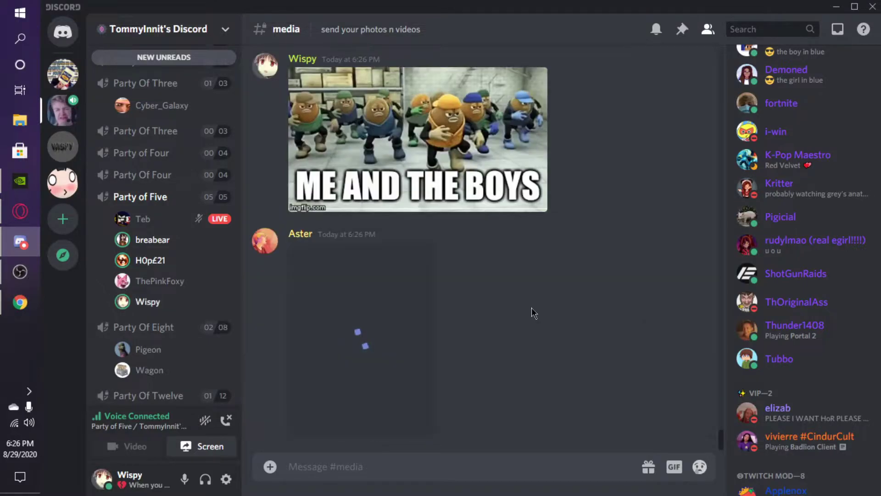
pyautogui.scroll(2, 532, 364)
pyautogui.moveTo(418, 204)
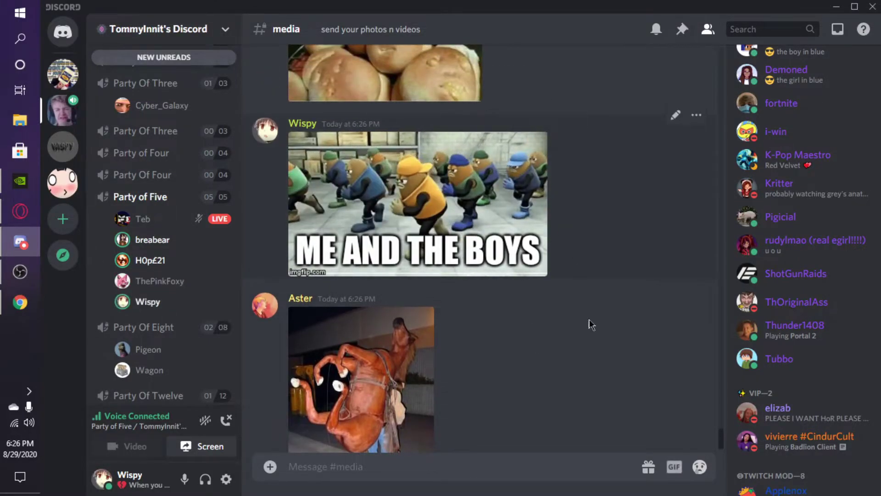
pyautogui.scroll(-2, 555, 411)
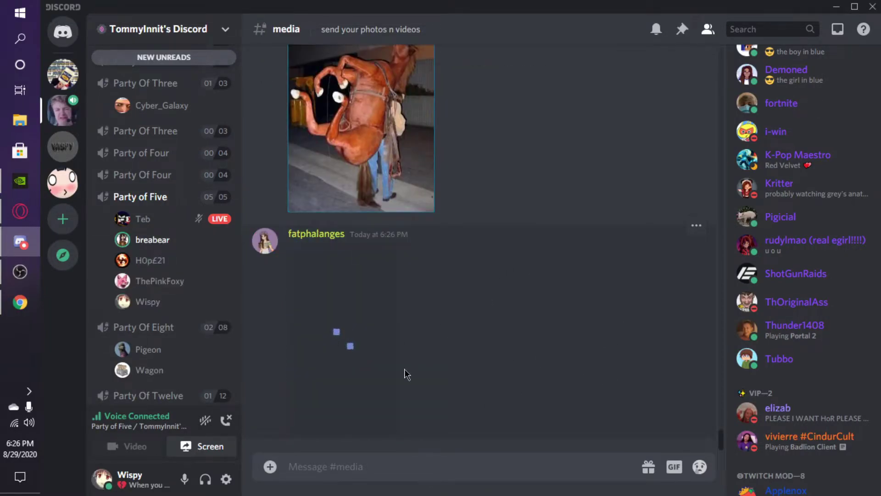
pyautogui.click(382, 333)
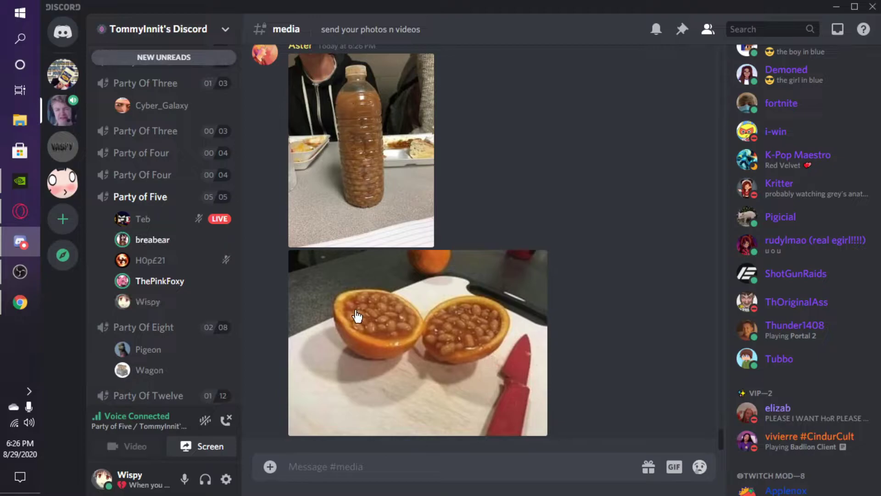
# - Reopen the GIF picker and search Tenor for 'beans'
pyautogui.click(678, 469)
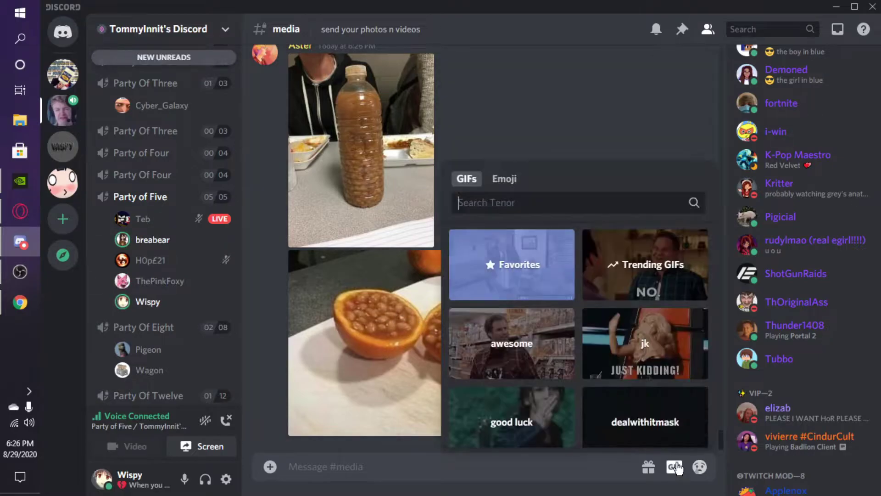
pyautogui.write('beans')
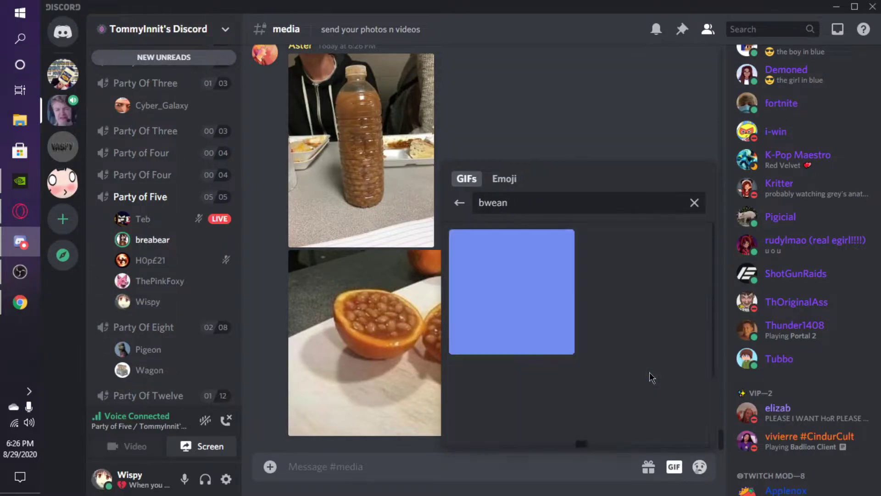
pyautogui.press('BackSpace')
pyautogui.press('BackSpace')
pyautogui.press('BackSpace')
pyautogui.write('beans')
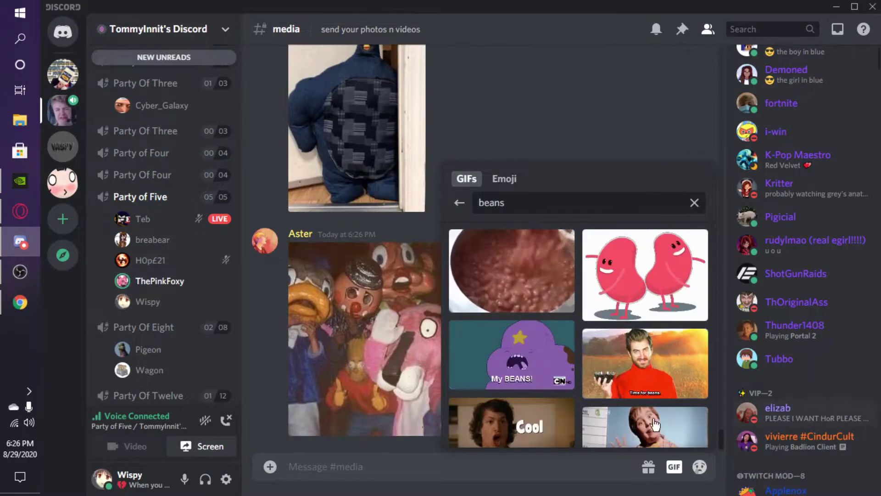
pyautogui.scroll(-3, 589, 321)
pyautogui.scroll(-3, 588, 330)
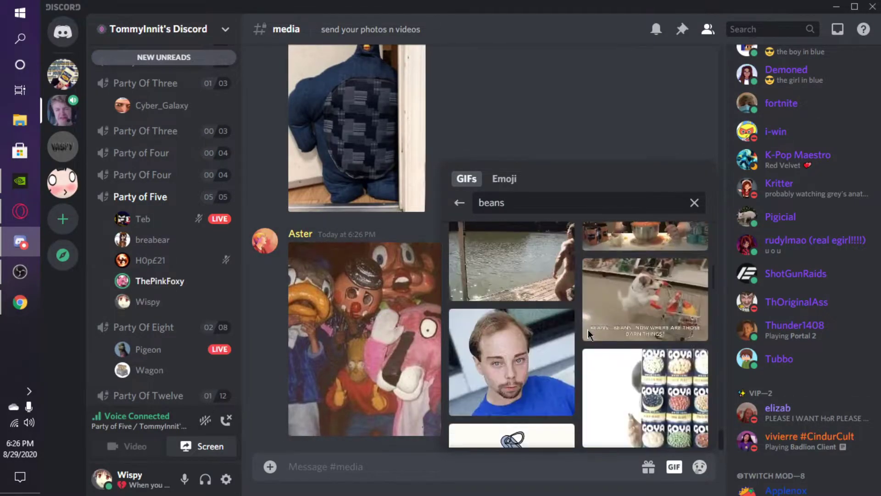
pyautogui.scroll(-3, 590, 338)
pyautogui.scroll(-3, 595, 345)
pyautogui.scroll(-3, 592, 343)
pyautogui.scroll(3, 591, 341)
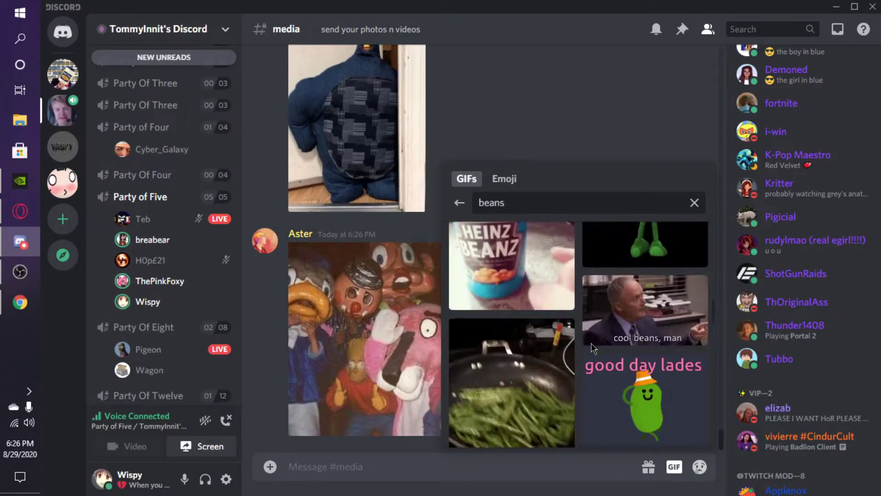
pyautogui.scroll(1, 589, 351)
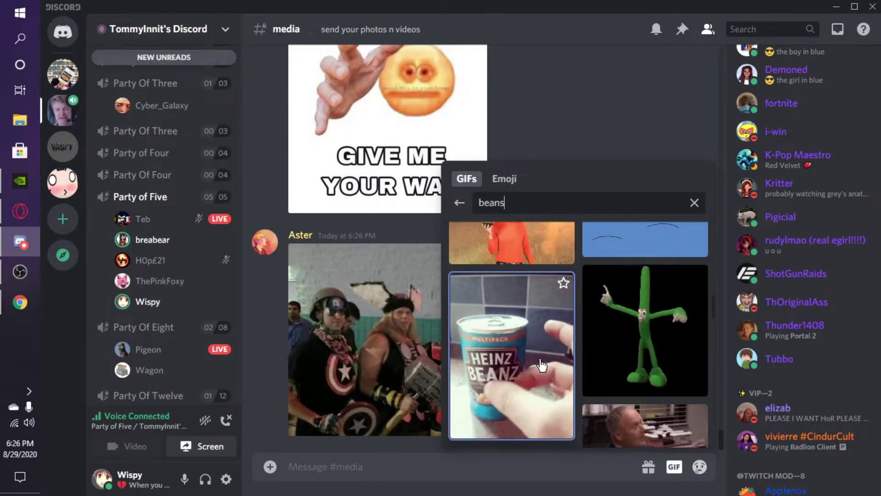
pyautogui.scroll(-2, 524, 389)
pyautogui.scroll(-2, 534, 407)
pyautogui.scroll(-1, 581, 392)
pyautogui.scroll(-1, 581, 393)
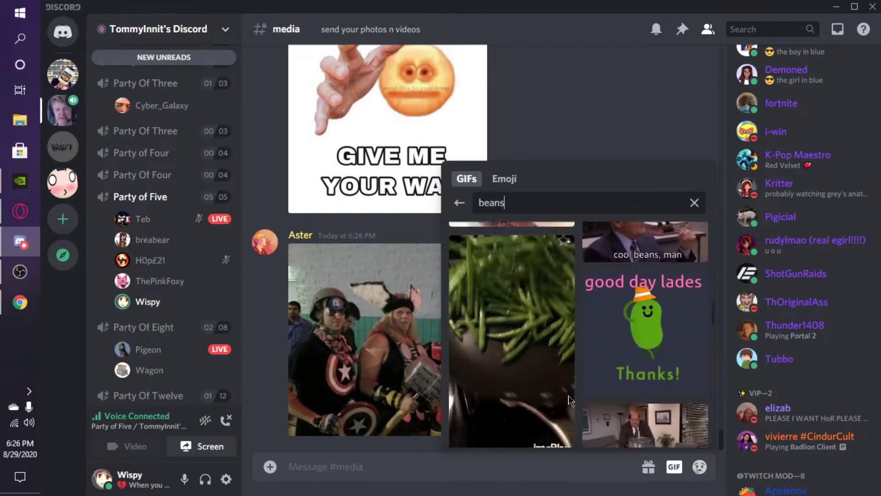
pyautogui.scroll(-2, 579, 389)
pyautogui.scroll(-3, 571, 382)
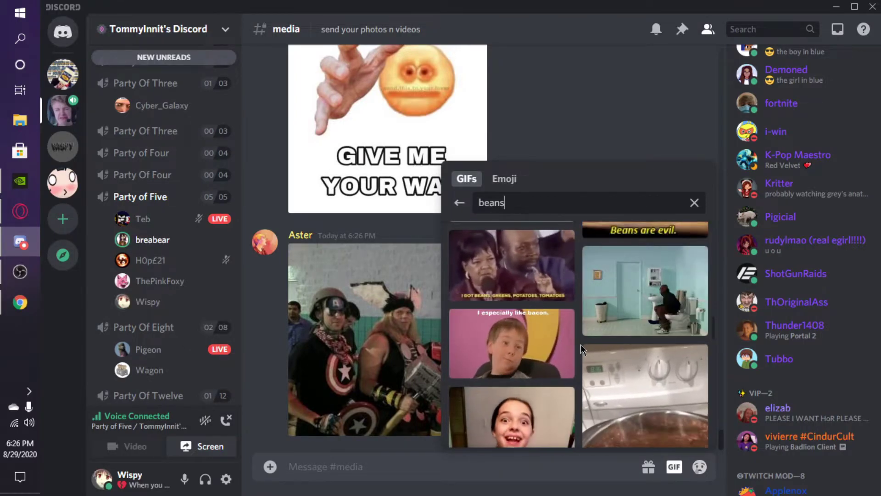
pyautogui.scroll(-3, 518, 405)
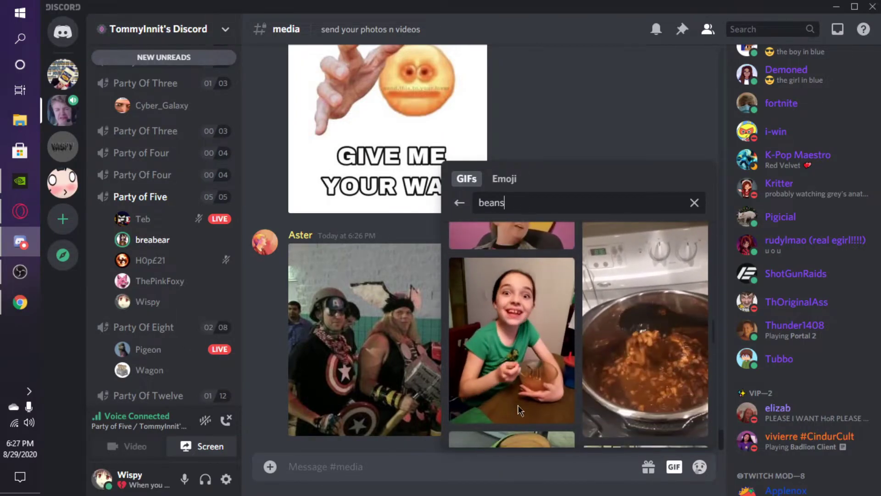
pyautogui.scroll(-1, 600, 350)
pyautogui.scroll(-3, 588, 336)
pyautogui.scroll(-2, 589, 337)
pyautogui.scroll(-2, 578, 352)
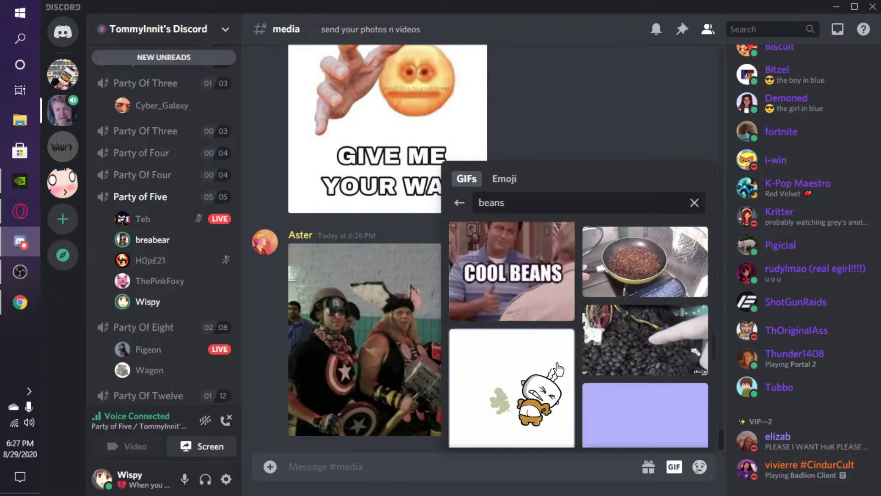
pyautogui.scroll(2, 562, 366)
pyautogui.scroll(-1, 494, 358)
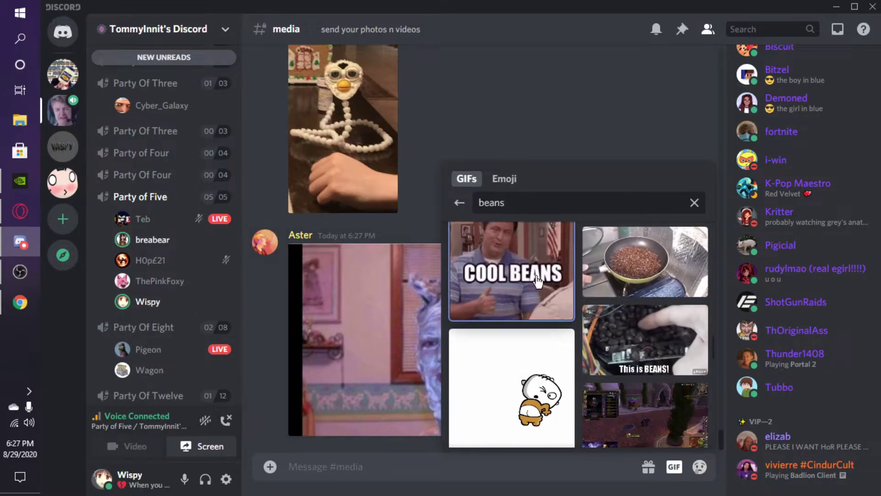
# - Close the GIF picker and view Aster's foam-covered face picture enlarged
pyautogui.click(372, 257)
pyautogui.click(809, 356)
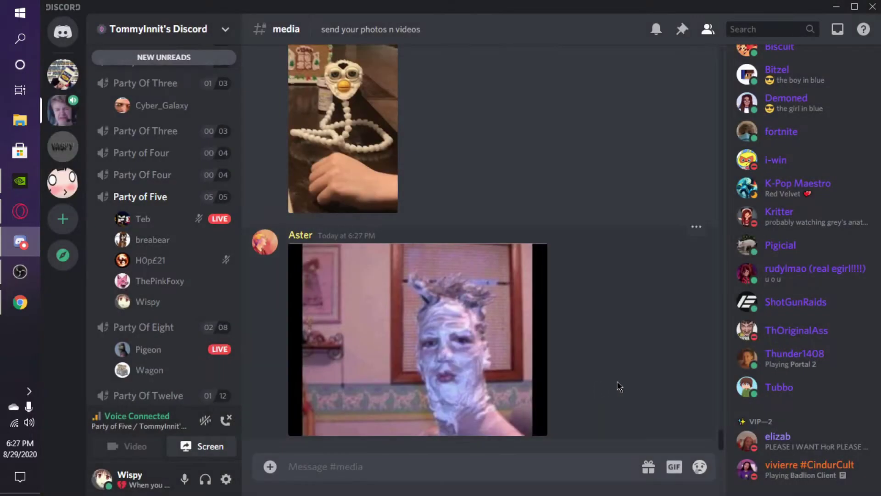
pyautogui.click(500, 385)
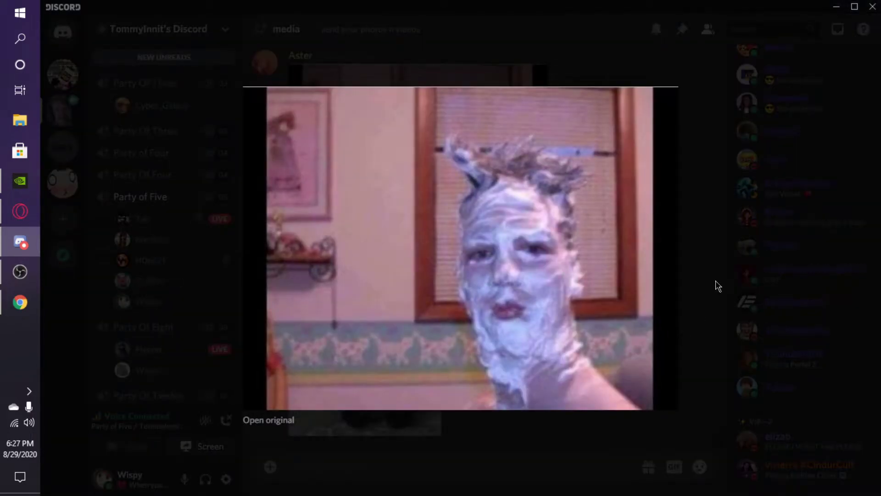
pyautogui.click(660, 341)
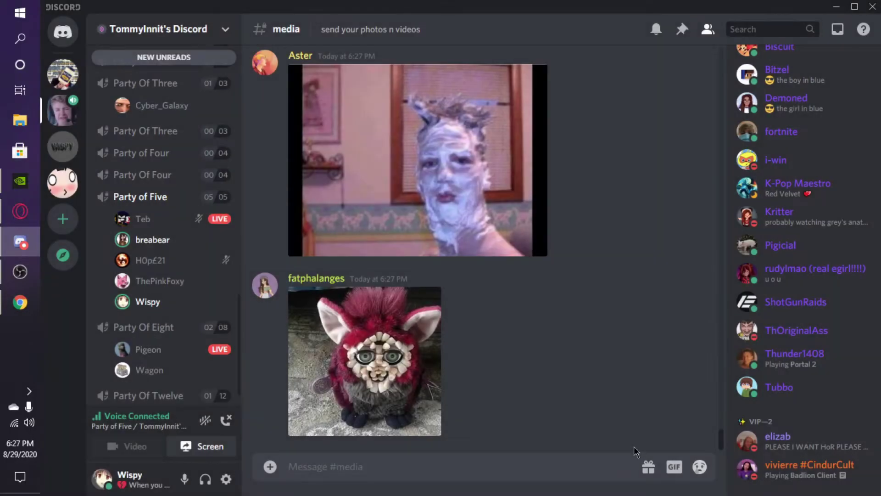
# - Bring up a fresh GIF picker on its favorites and trending categories
pyautogui.click(372, 402)
pyautogui.click(675, 345)
pyautogui.click(674, 465)
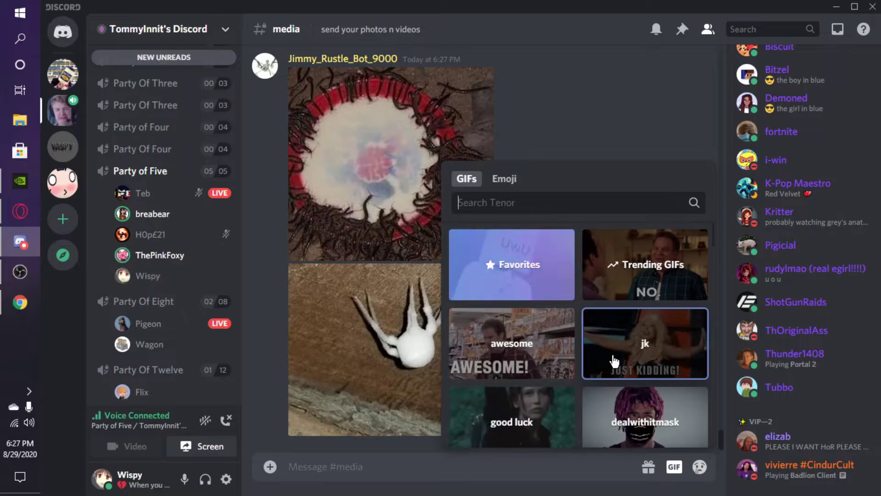
pyautogui.write('beans')
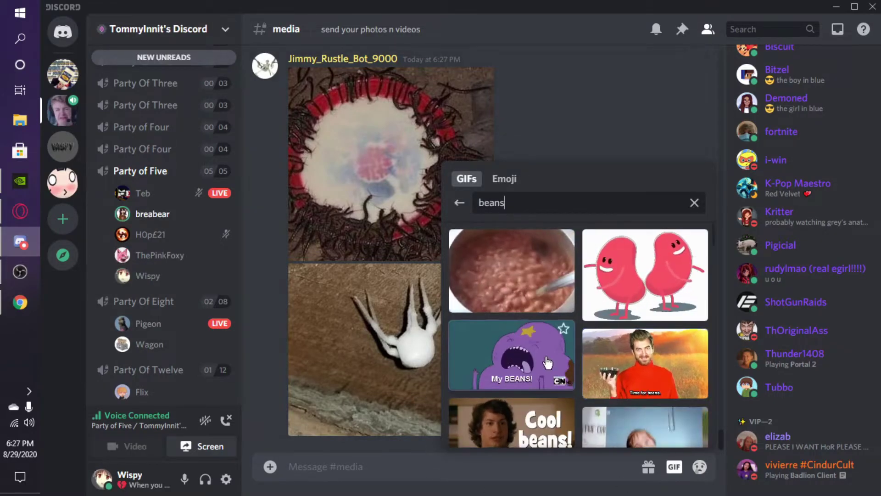
pyautogui.scroll(-3, 546, 362)
pyautogui.scroll(-3, 546, 358)
pyautogui.scroll(-3, 546, 355)
pyautogui.scroll(-3, 546, 347)
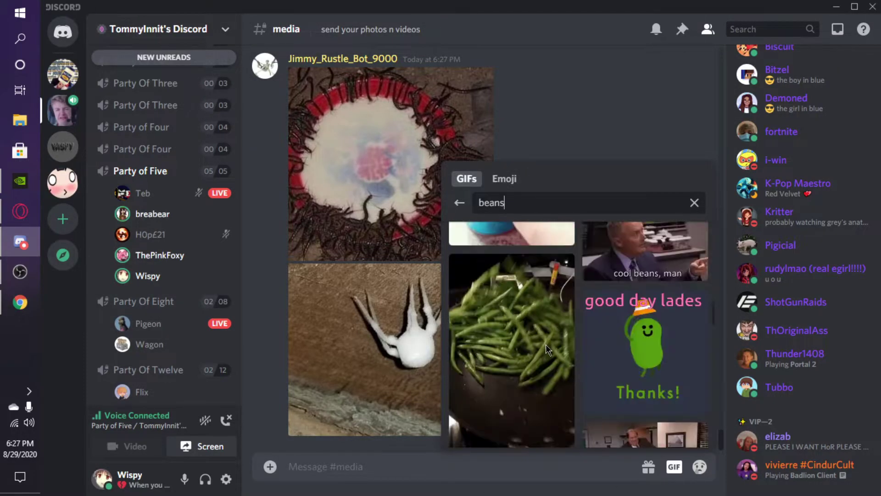
pyautogui.scroll(-3, 546, 347)
pyautogui.scroll(-3, 549, 352)
pyautogui.scroll(-3, 549, 366)
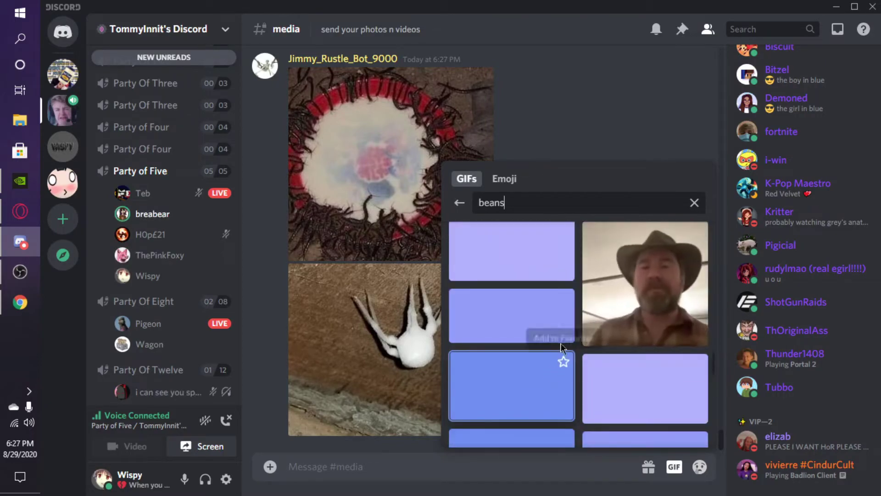
pyautogui.scroll(1, 551, 351)
pyautogui.scroll(2, 537, 360)
pyautogui.scroll(2, 586, 372)
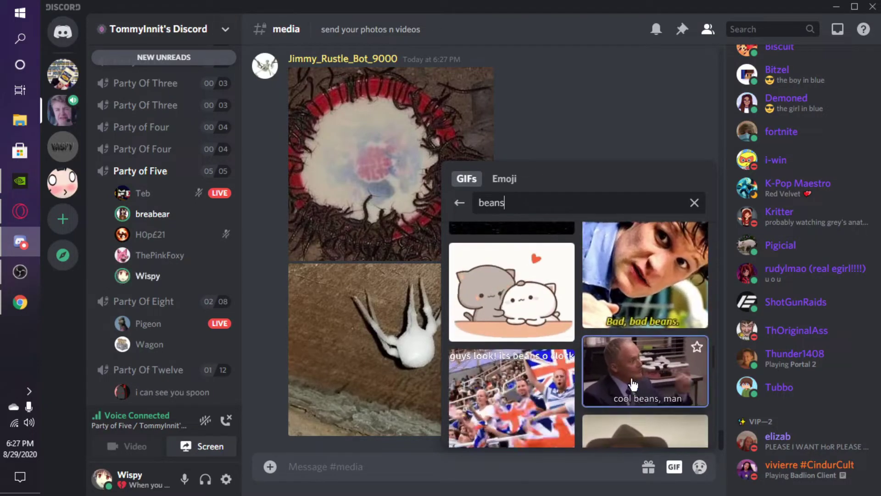
pyautogui.scroll(-3, 632, 384)
pyautogui.scroll(2, 637, 384)
pyautogui.scroll(2, 606, 330)
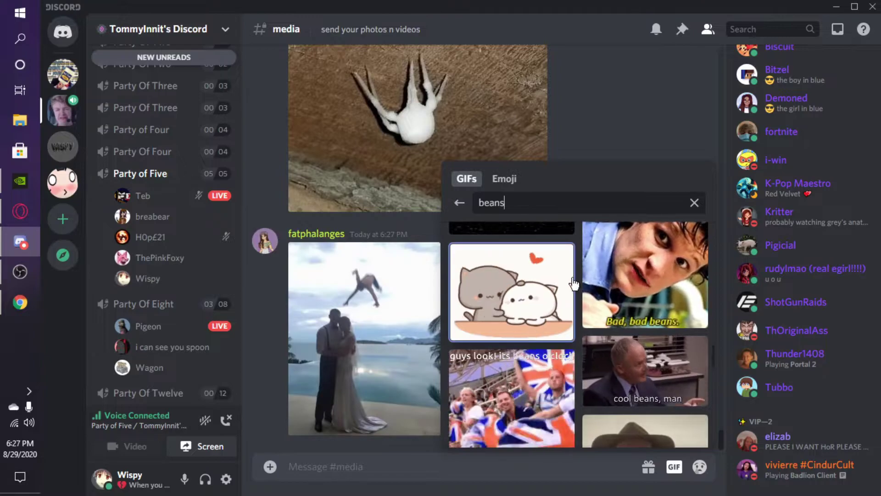
pyautogui.click(572, 284)
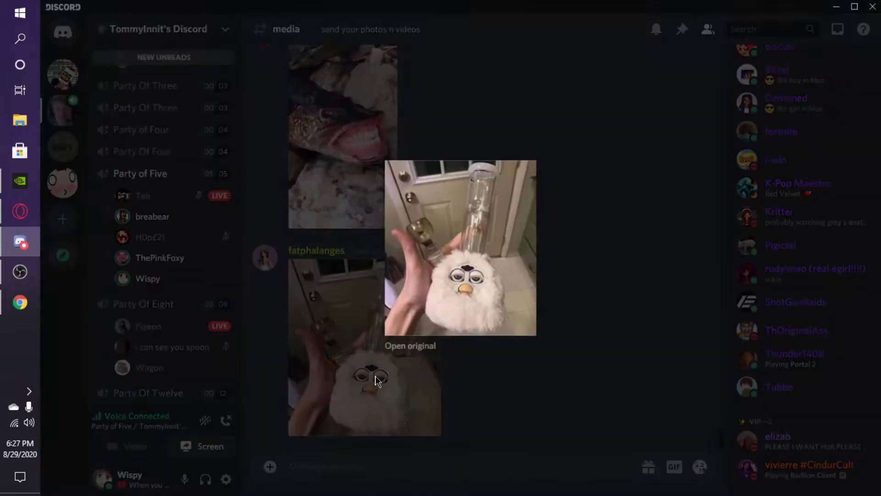
pyautogui.click(649, 278)
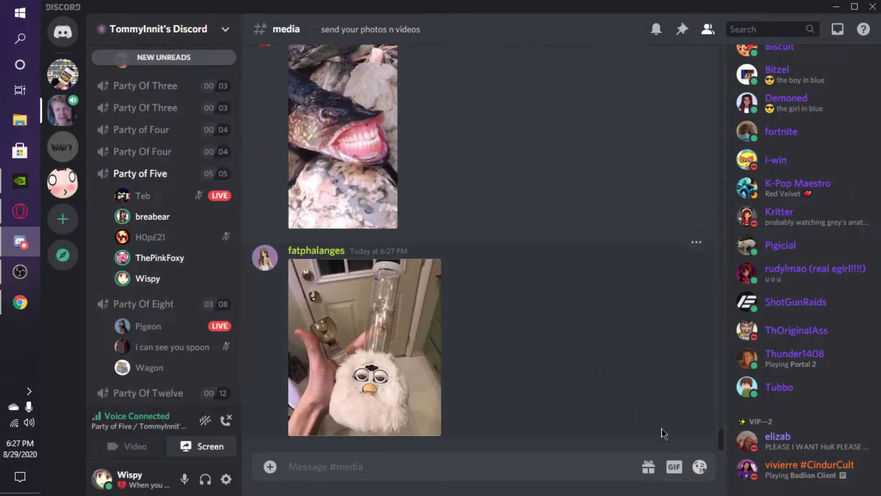
pyautogui.scroll(5, 799, 399)
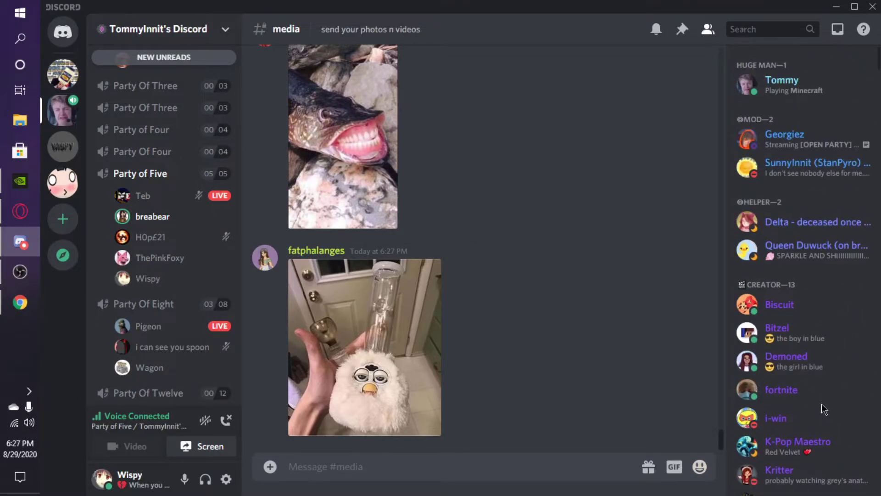
# - Raise a Party of Five voice member's user volume to about 37%
pyautogui.click(675, 468)
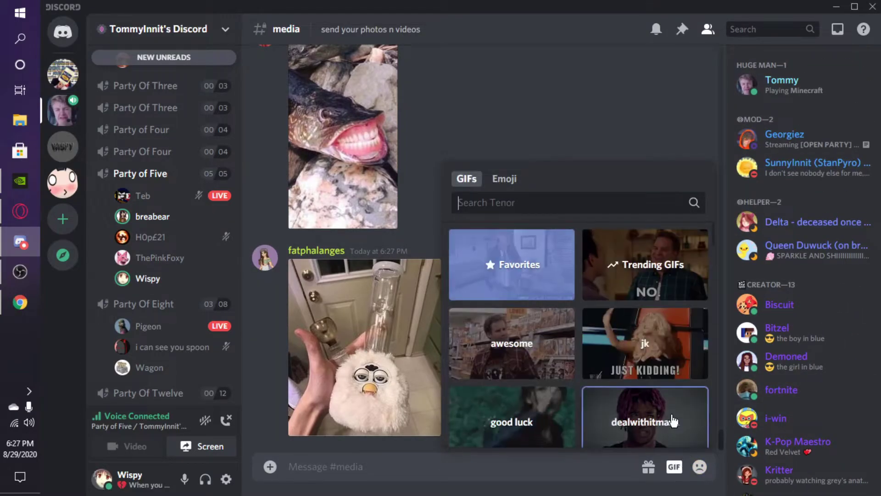
pyautogui.write('beans')
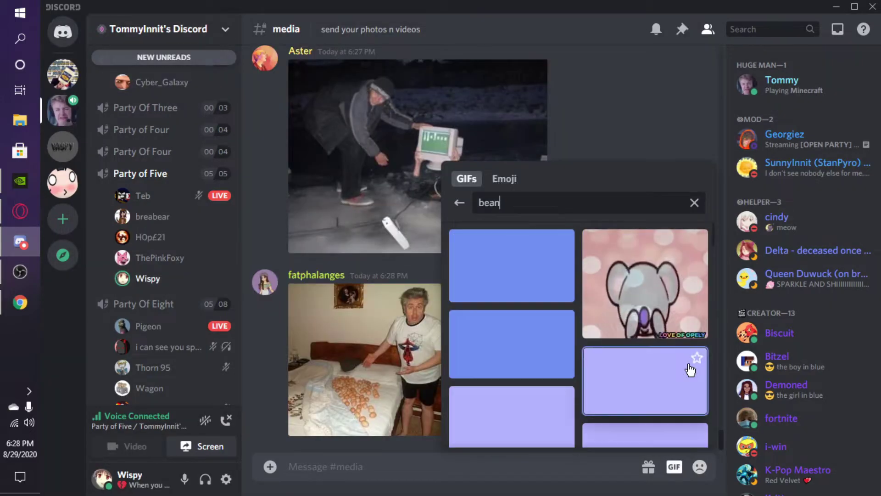
pyautogui.scroll(-3, 684, 382)
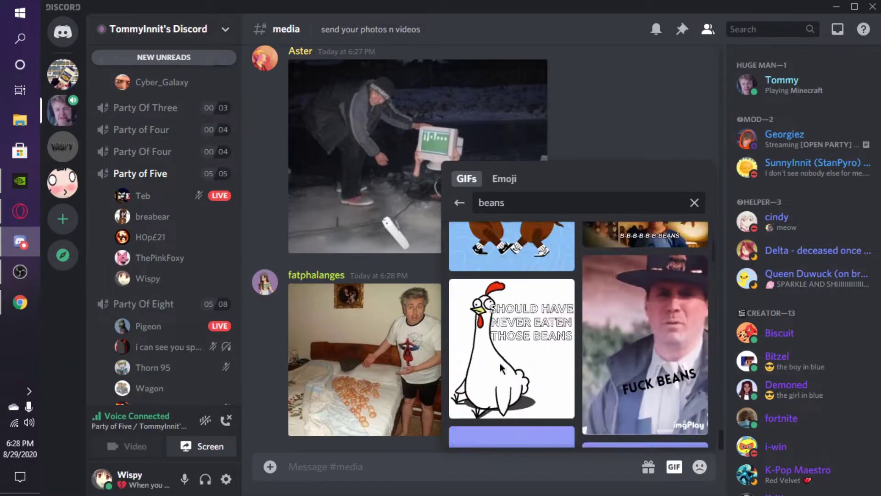
pyautogui.scroll(-3, 620, 345)
pyautogui.scroll(-3, 509, 322)
pyautogui.scroll(-3, 511, 317)
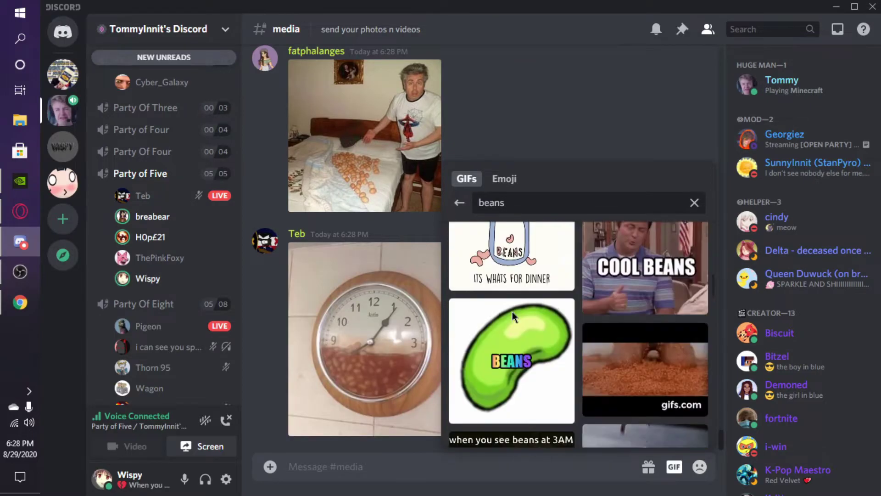
pyautogui.scroll(-3, 513, 348)
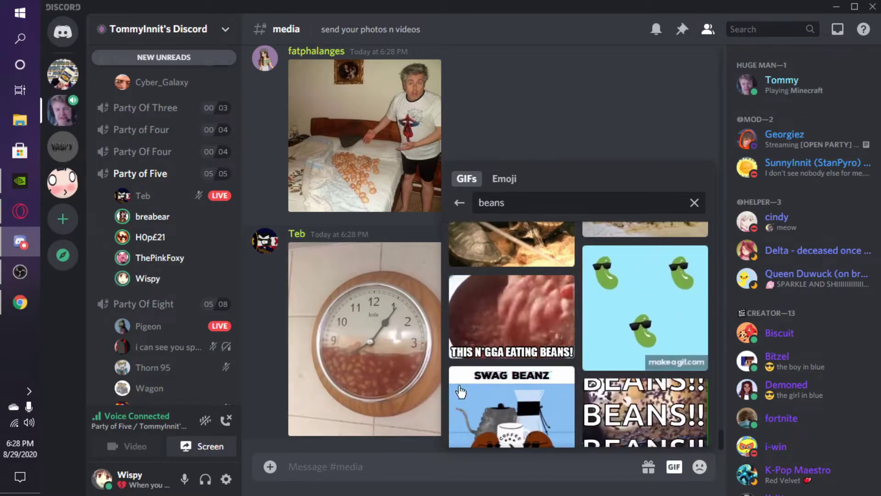
pyautogui.scroll(-3, 460, 391)
pyautogui.scroll(-3, 559, 363)
pyautogui.scroll(-3, 536, 372)
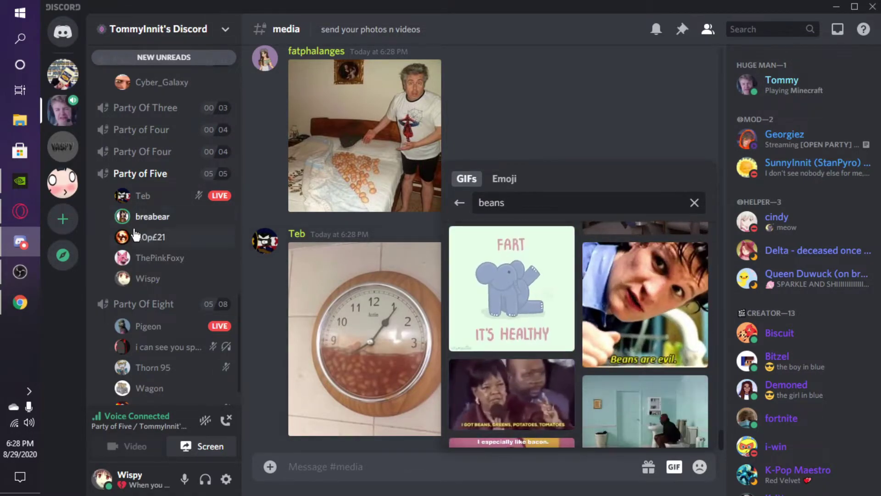
pyautogui.rightClick(163, 237)
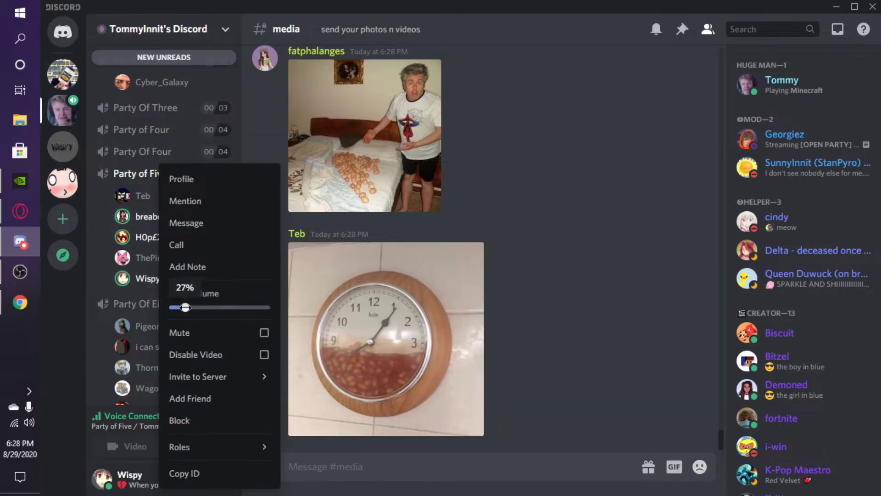
pyautogui.moveTo(184, 307); pyautogui.dragTo(183, 307)
# - Dismiss the member options and send the 'beans' GIF of a man dashing onto a toilet
pyautogui.click(104, 277)
pyautogui.click(674, 467)
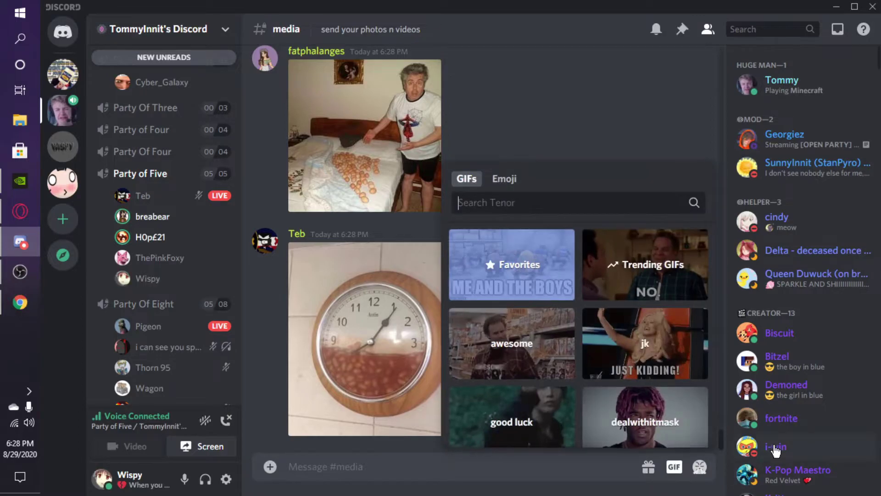
pyautogui.write('beans')
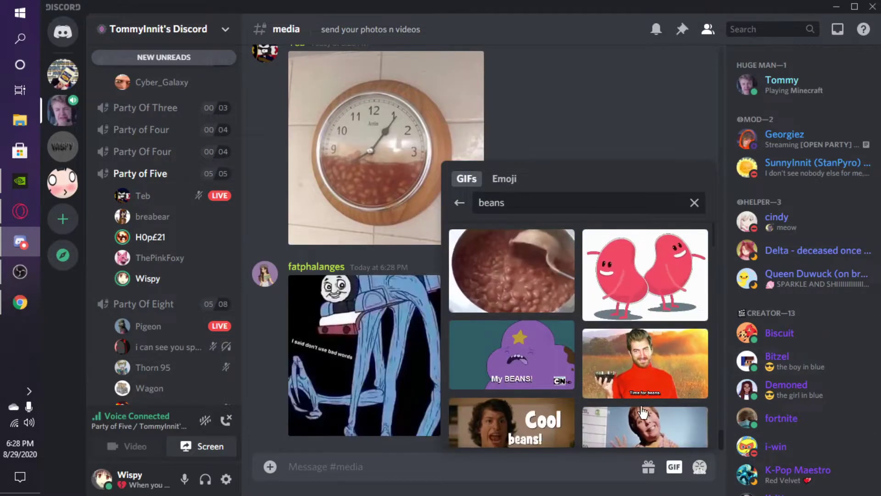
pyautogui.scroll(-3, 537, 367)
pyautogui.scroll(-3, 524, 371)
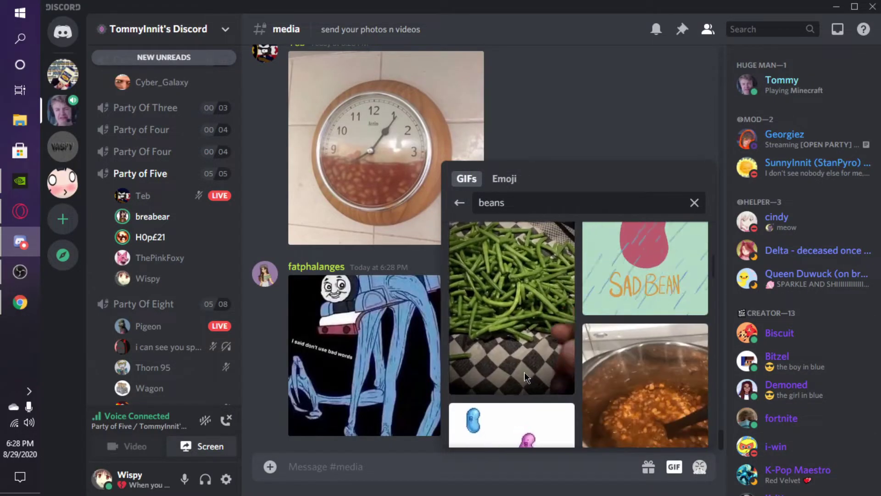
pyautogui.scroll(-2, 524, 375)
pyautogui.scroll(-3, 524, 372)
pyautogui.scroll(-3, 524, 373)
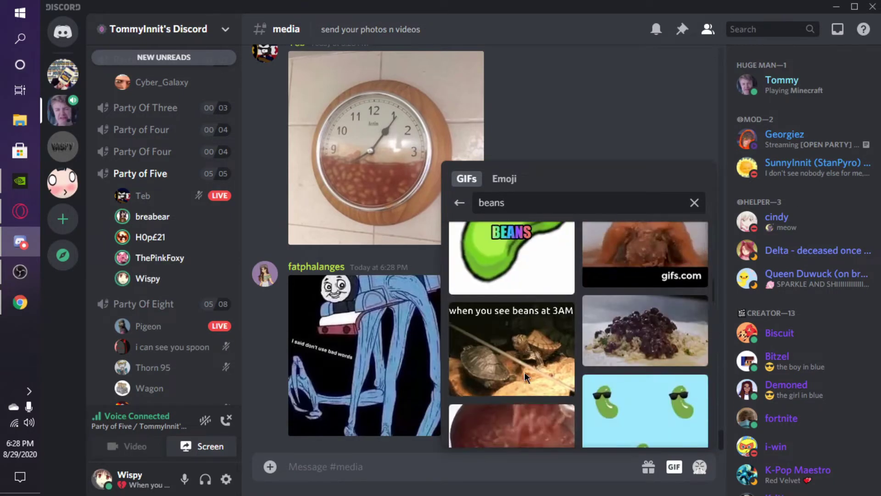
pyautogui.scroll(-3, 524, 372)
pyautogui.scroll(1, 524, 372)
pyautogui.scroll(1, 524, 371)
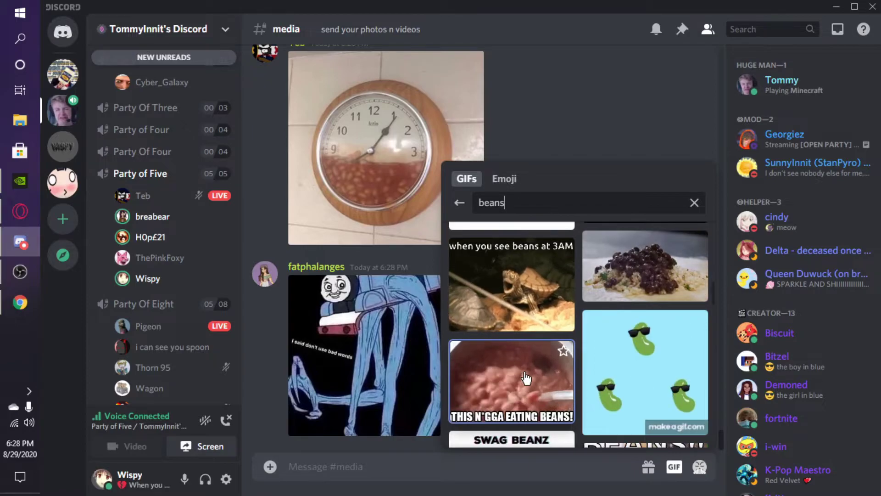
pyautogui.scroll(-2, 525, 378)
pyautogui.scroll(-1, 525, 377)
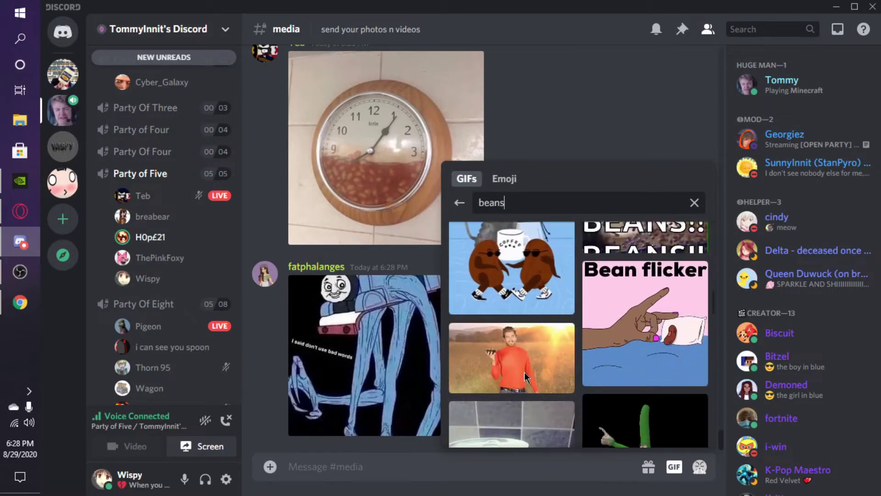
pyautogui.scroll(-1, 525, 378)
pyautogui.scroll(-1, 524, 372)
pyautogui.scroll(1, 523, 373)
pyautogui.scroll(-1, 523, 373)
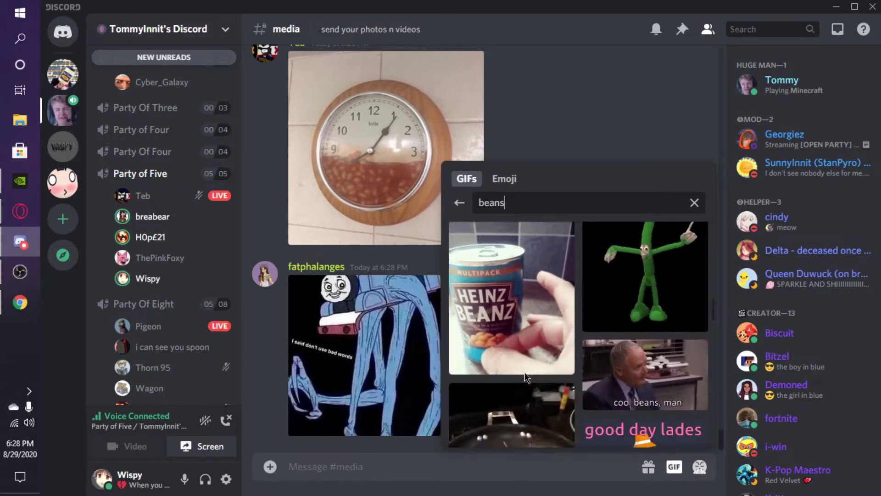
pyautogui.scroll(-2, 524, 372)
pyautogui.scroll(1, 524, 372)
pyautogui.scroll(1, 524, 372)
pyautogui.scroll(-3, 525, 371)
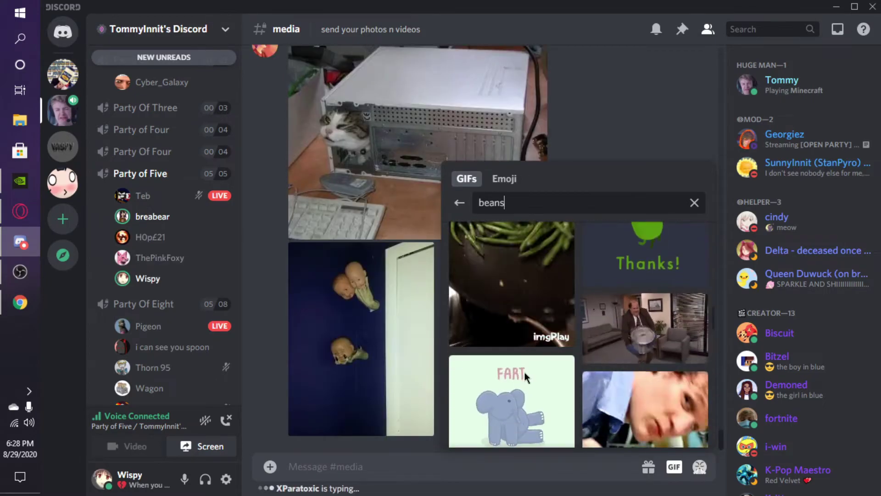
pyautogui.scroll(-2, 523, 372)
pyautogui.scroll(1, 524, 372)
pyautogui.scroll(1, 524, 372)
pyautogui.scroll(-2, 524, 372)
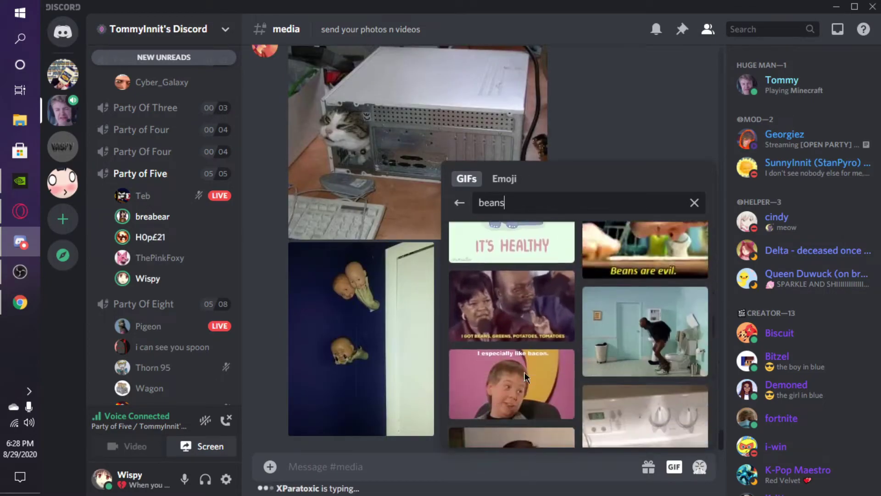
pyautogui.scroll(-1, 524, 372)
pyautogui.click(525, 367)
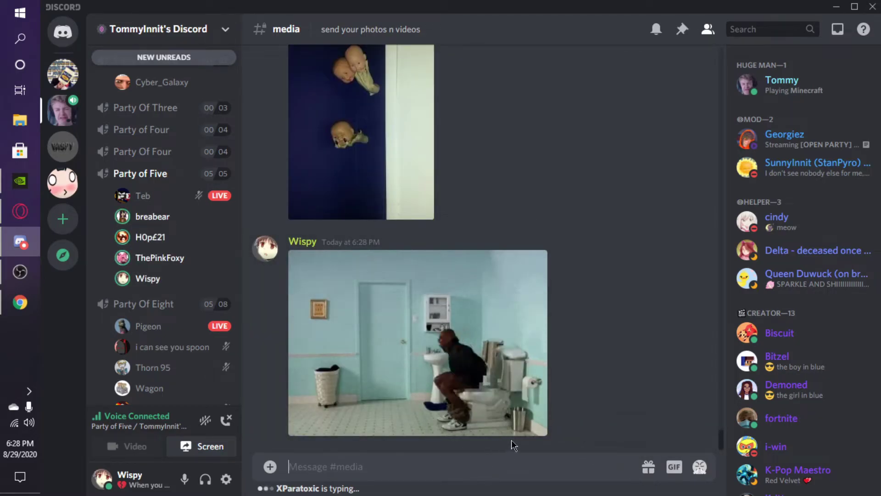
# - Dismiss the beans GIF search, then enlarge and close the Technoplane airplane image
pyautogui.click(674, 468)
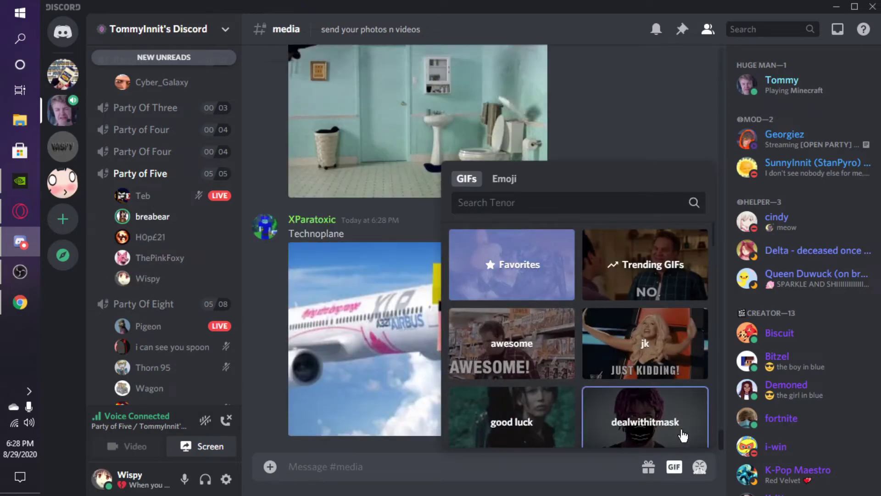
pyautogui.write('beans')
pyautogui.press('Escape')
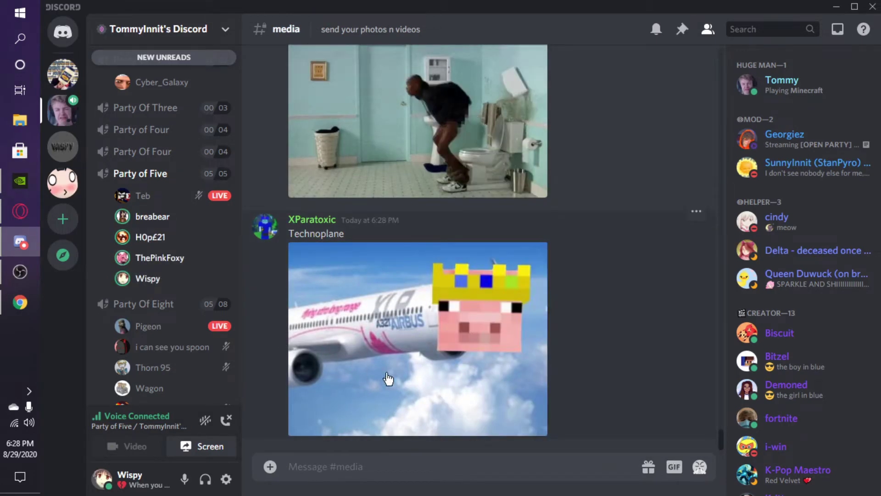
pyautogui.click(479, 383)
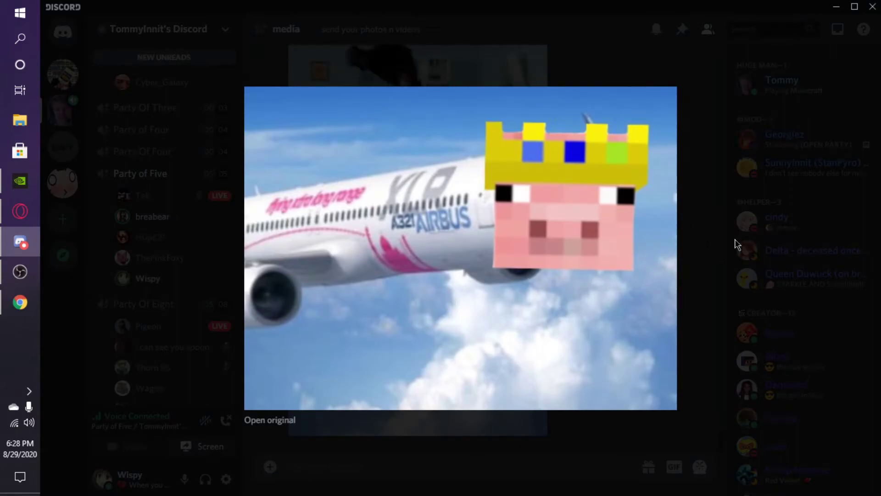
pyautogui.click(737, 244)
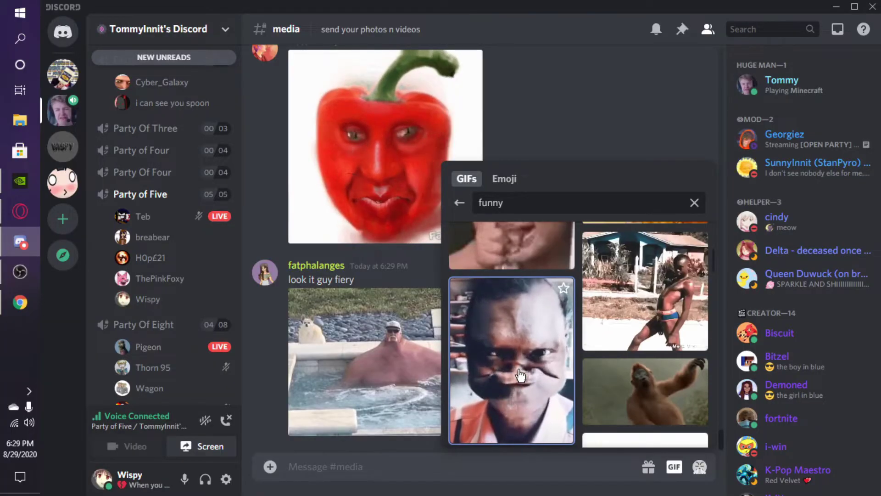
# - Send the funny face GIF, then the 'wtf haha lol trap hair' GIF to #media
pyautogui.click(513, 390)
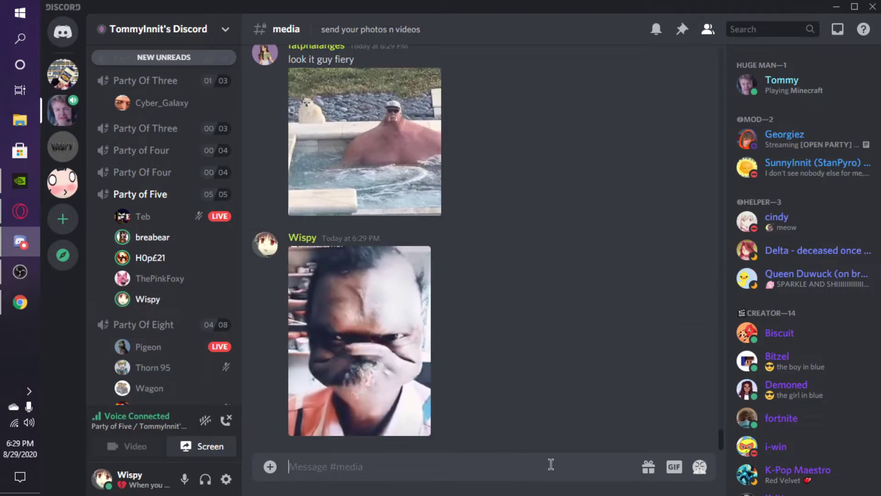
pyautogui.scroll(-5, 528, 359)
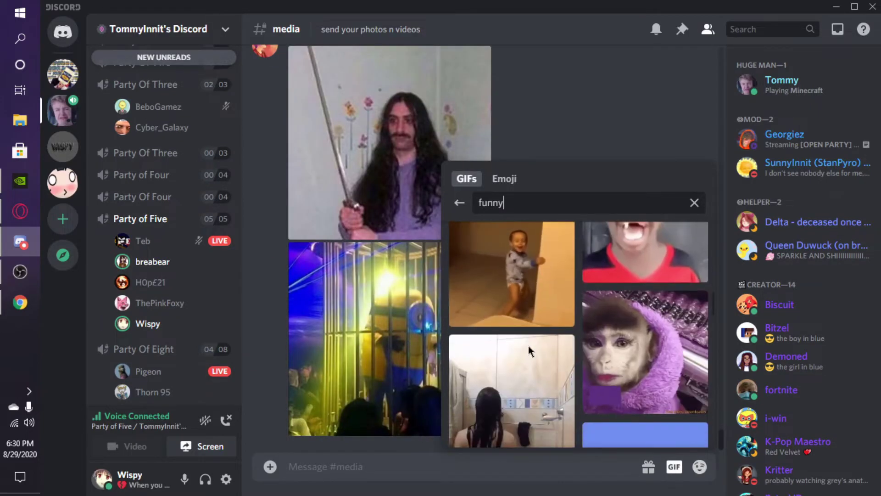
pyautogui.scroll(2, 509, 400)
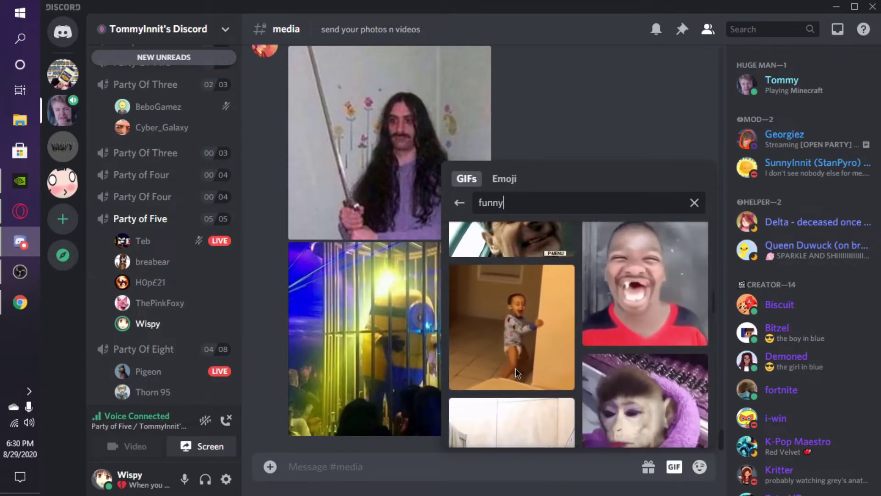
pyautogui.scroll(-3, 620, 330)
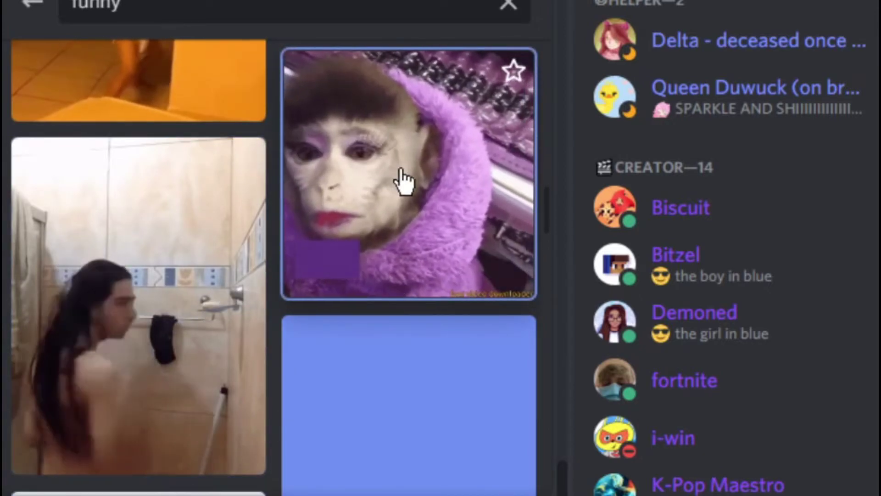
pyautogui.scroll(-2, 402, 181)
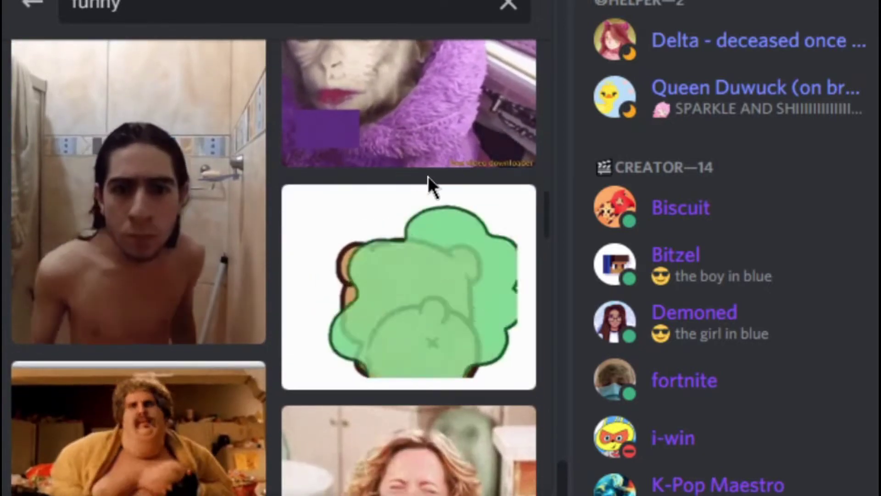
pyautogui.moveTo(512, 414)
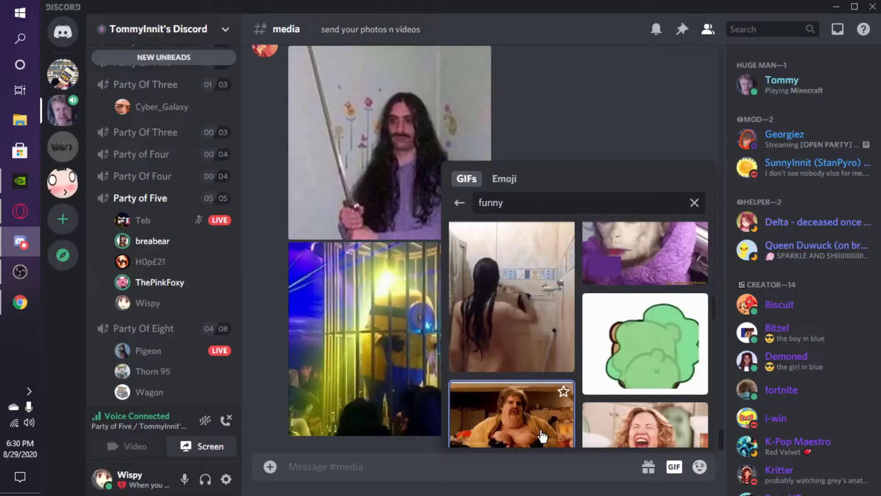
pyautogui.click(545, 311)
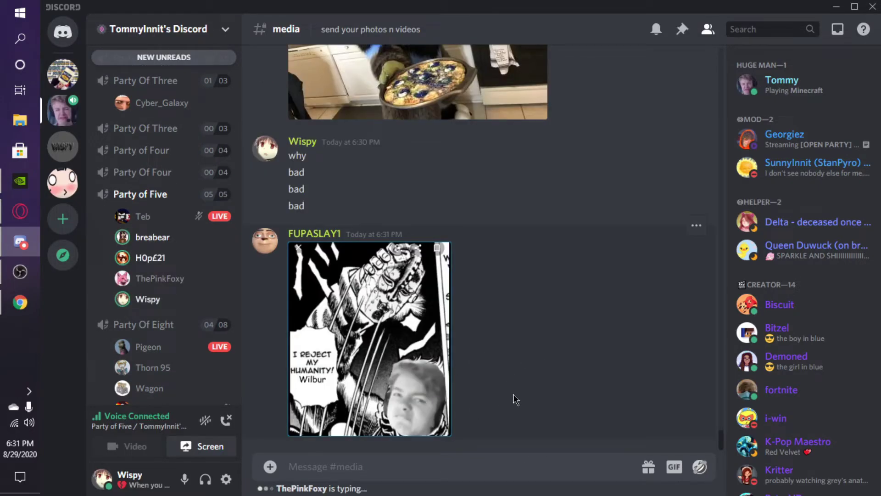
pyautogui.click(389, 393)
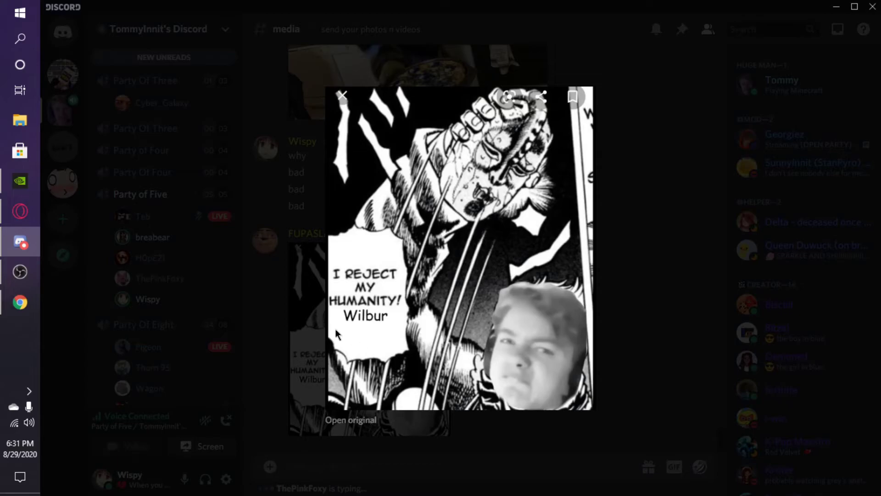
pyautogui.click(272, 366)
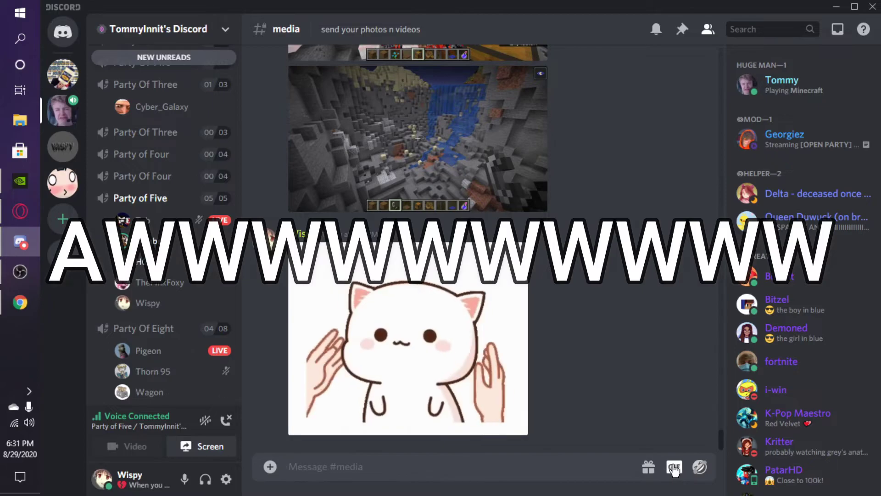
pyautogui.click(674, 468)
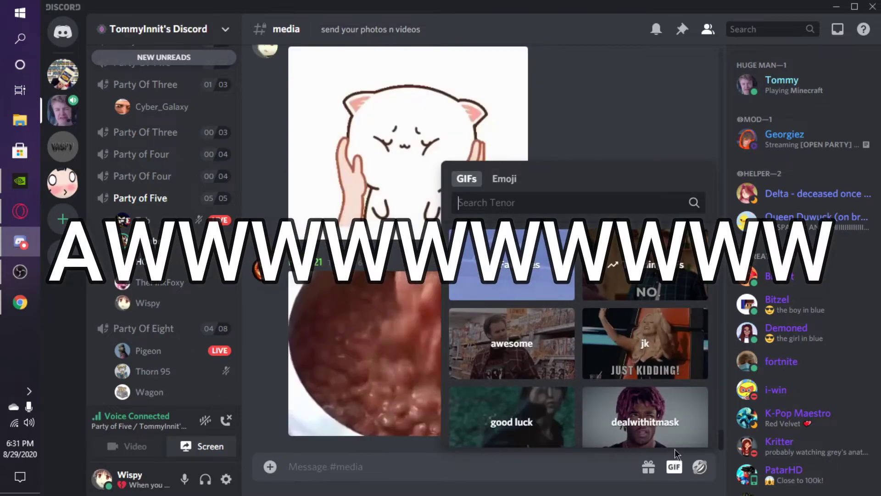
pyautogui.click(258, 334)
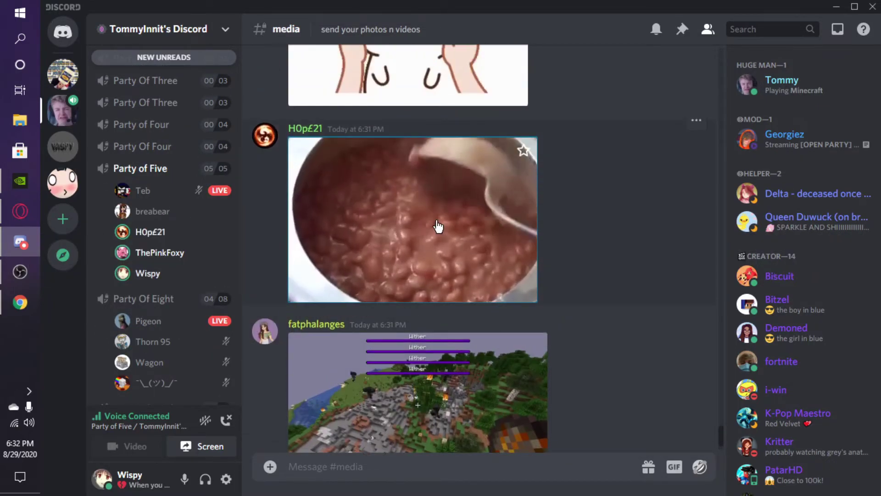
pyautogui.click(444, 223)
pyautogui.click(649, 221)
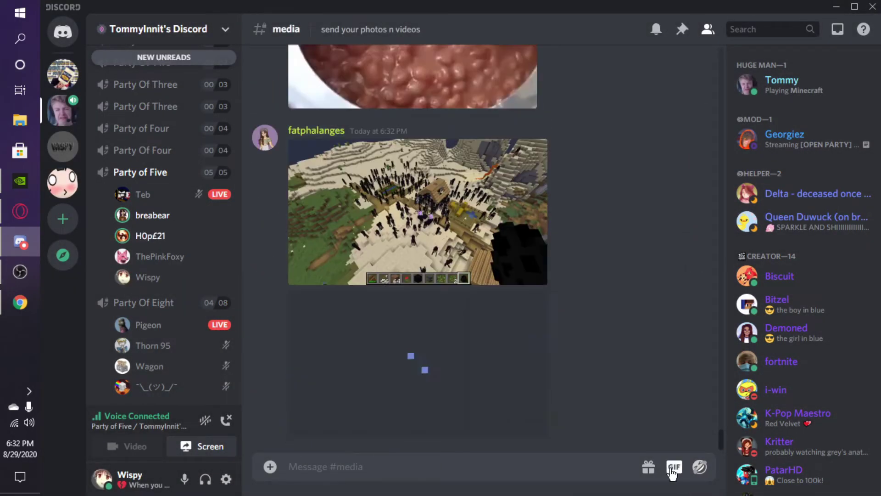
# - Replace the GIF search with 'cute' and send the cuddling cats GIF
pyautogui.click(674, 467)
pyautogui.write('b')
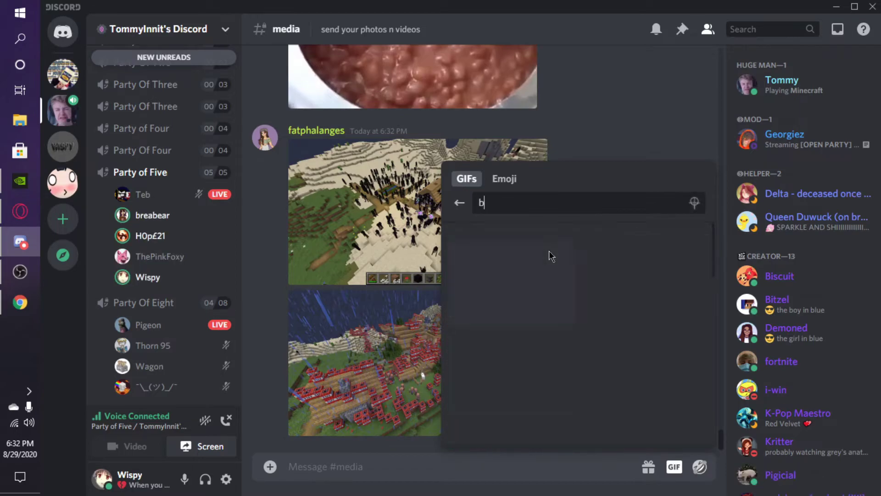
pyautogui.write('rea')
pyautogui.press('BackSpace')
pyautogui.press('BackSpace')
pyautogui.press('BackSpace')
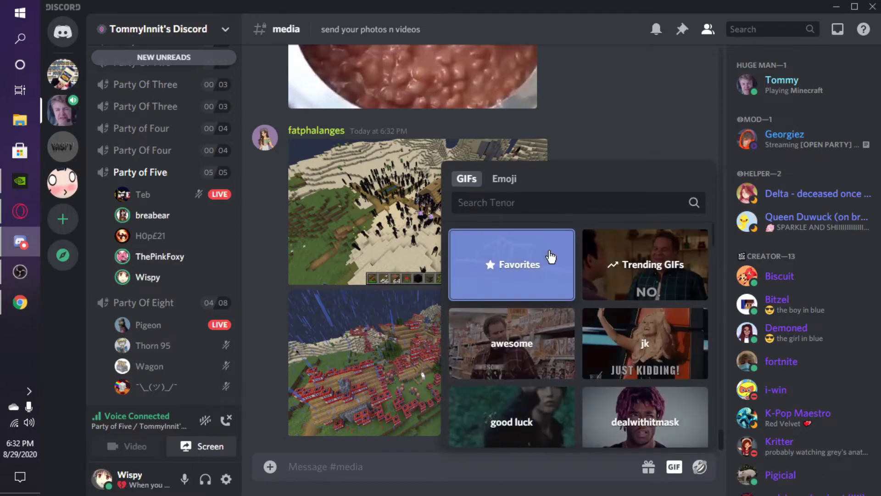
pyautogui.write('cute')
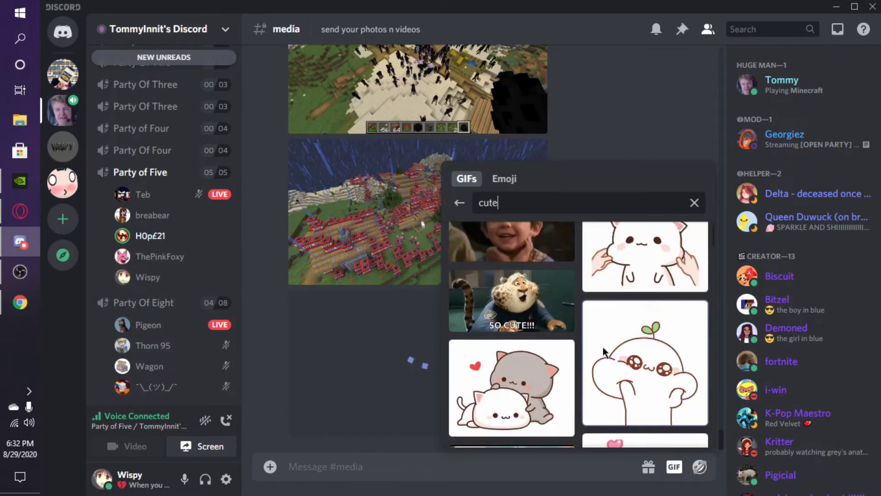
pyautogui.scroll(-3, 602, 351)
pyautogui.scroll(1, 499, 315)
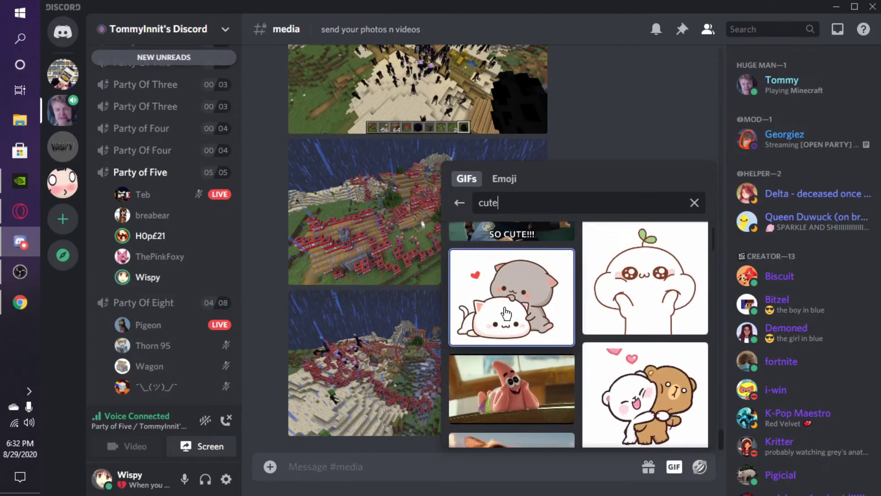
pyautogui.click(505, 314)
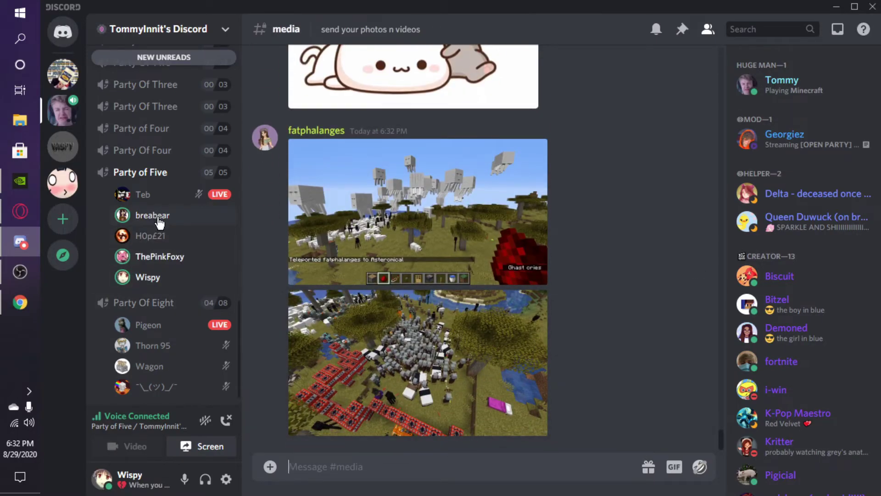
# - Switch the GIF search from 'beans' to 'cute', send the white blob comfort GIF, and reopen the GIF search
pyautogui.click(675, 467)
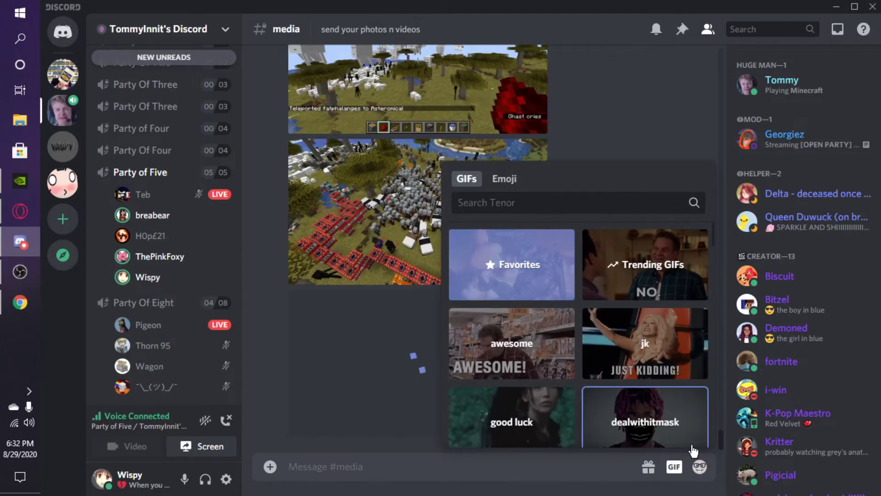
pyautogui.write('beans')
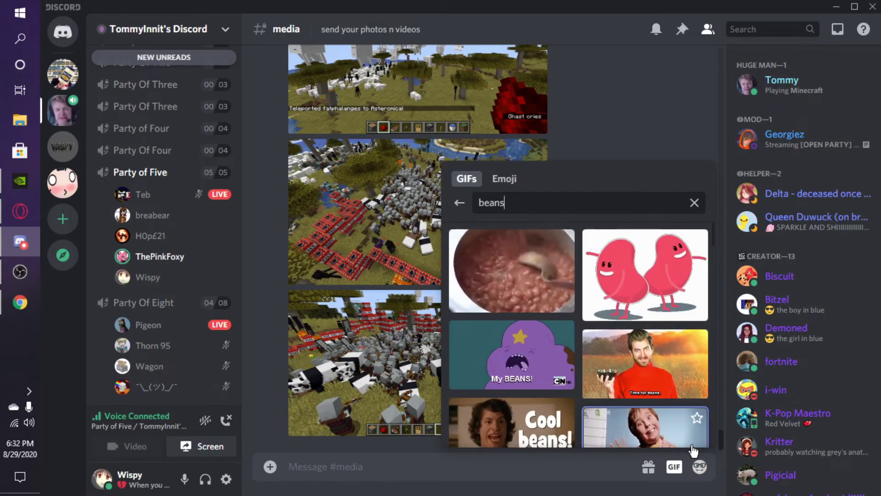
pyautogui.press('BackSpace')
pyautogui.press('BackSpace')
pyautogui.press('BackSpace')
pyautogui.write('cute')
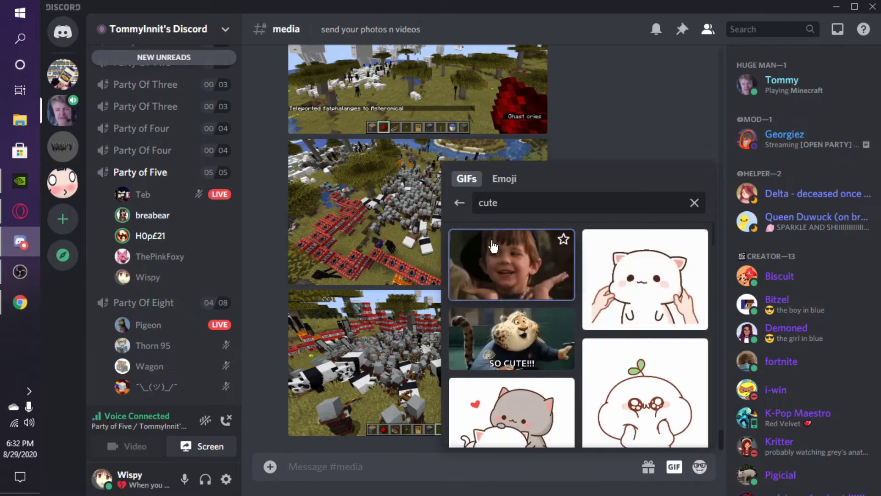
pyautogui.scroll(-3, 670, 369)
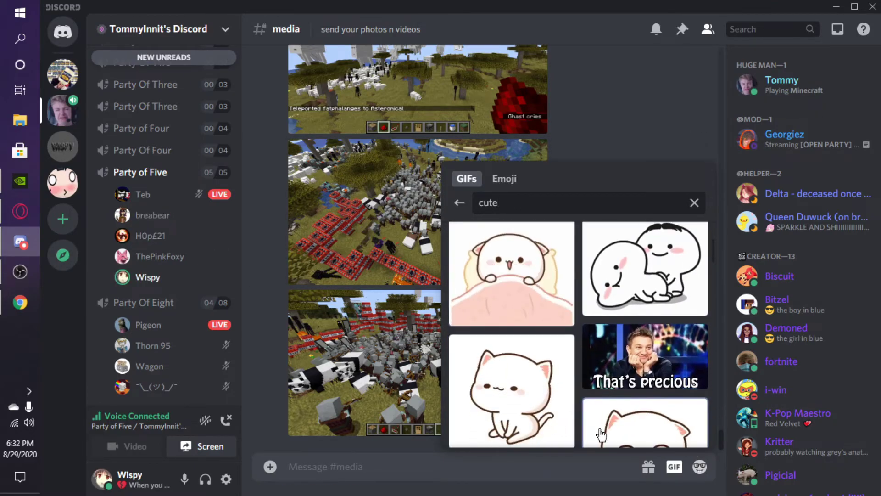
pyautogui.click(548, 389)
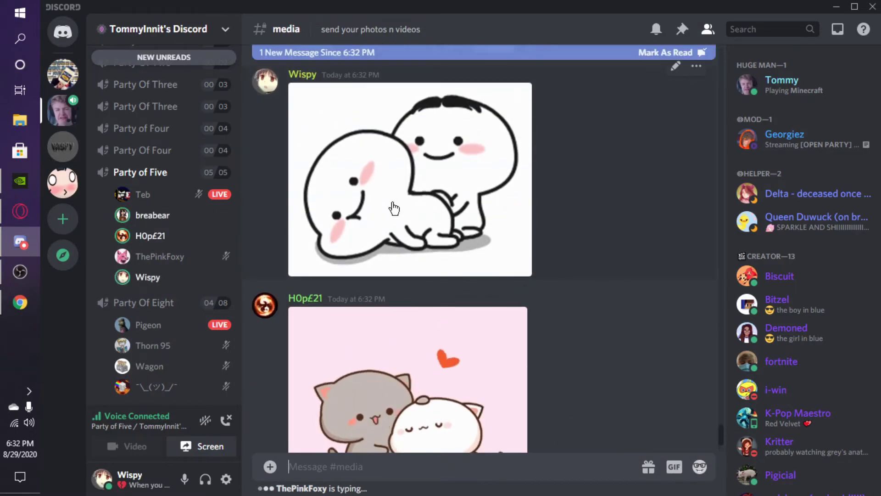
pyautogui.click(675, 466)
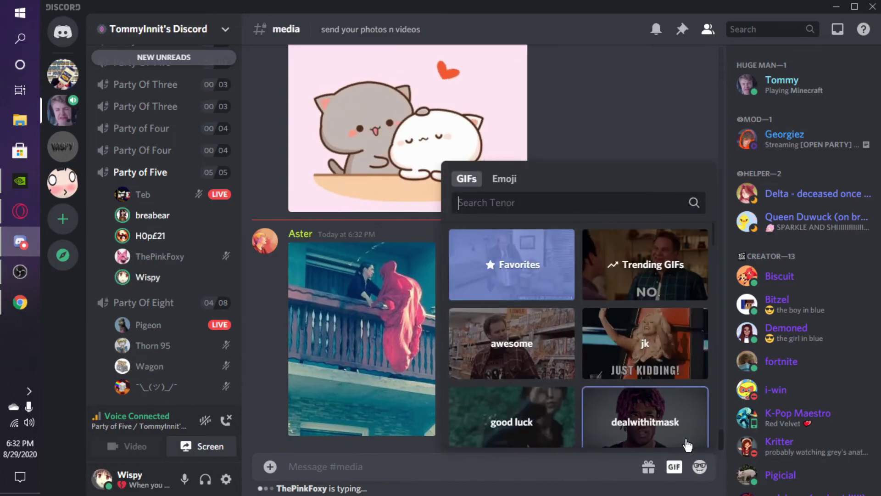
pyautogui.write('cute')
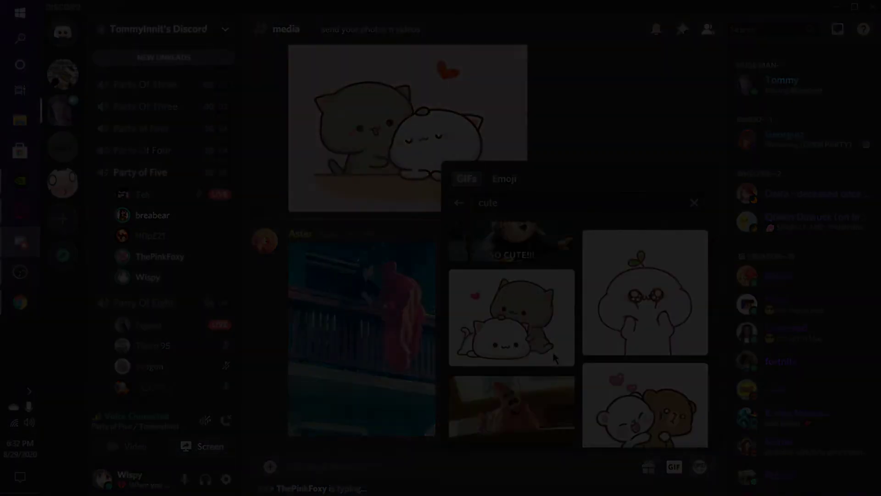